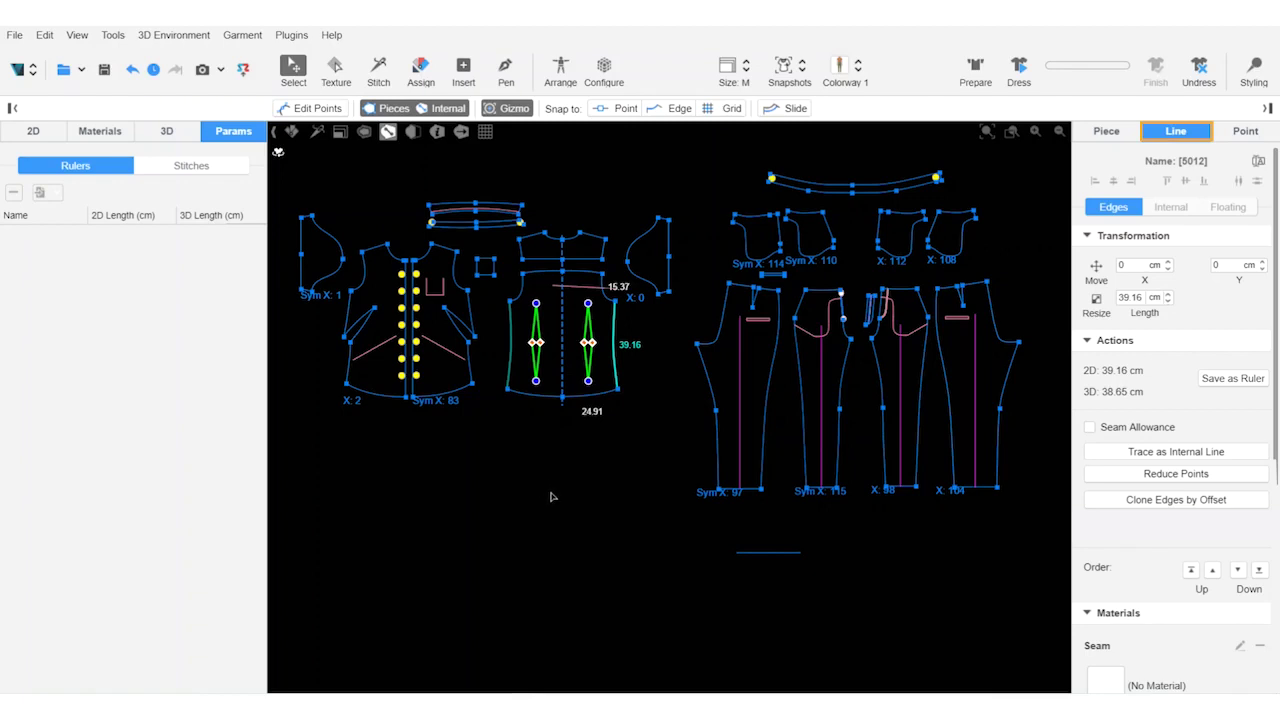
Step: Examine the line properties of a back trouser edge, its internal line and the floating line below the pieces
click(727, 330)
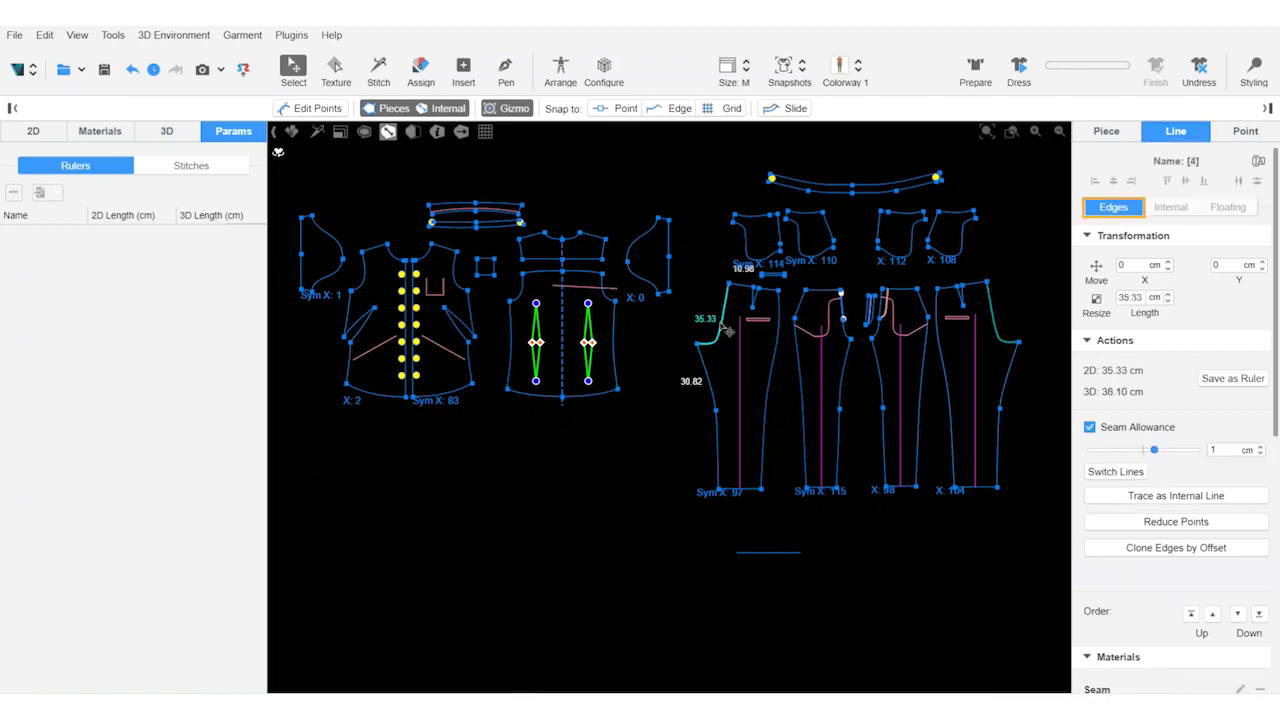
click(739, 400)
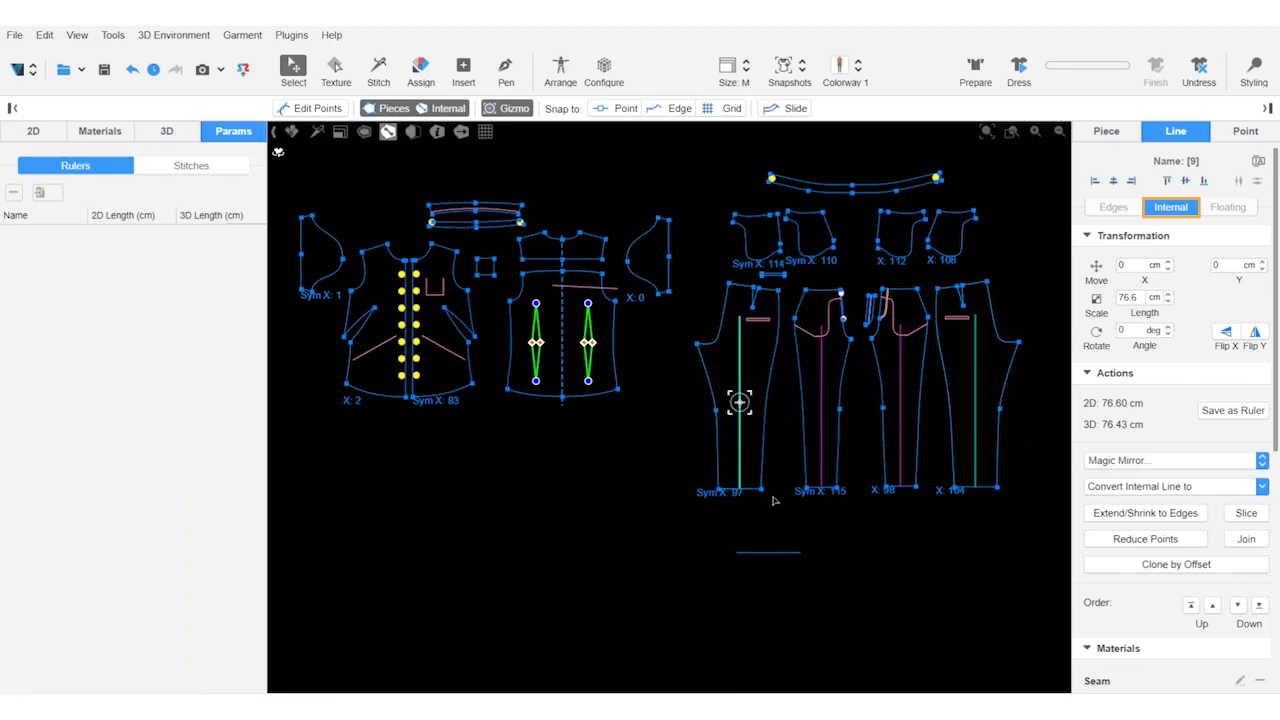
click(773, 553)
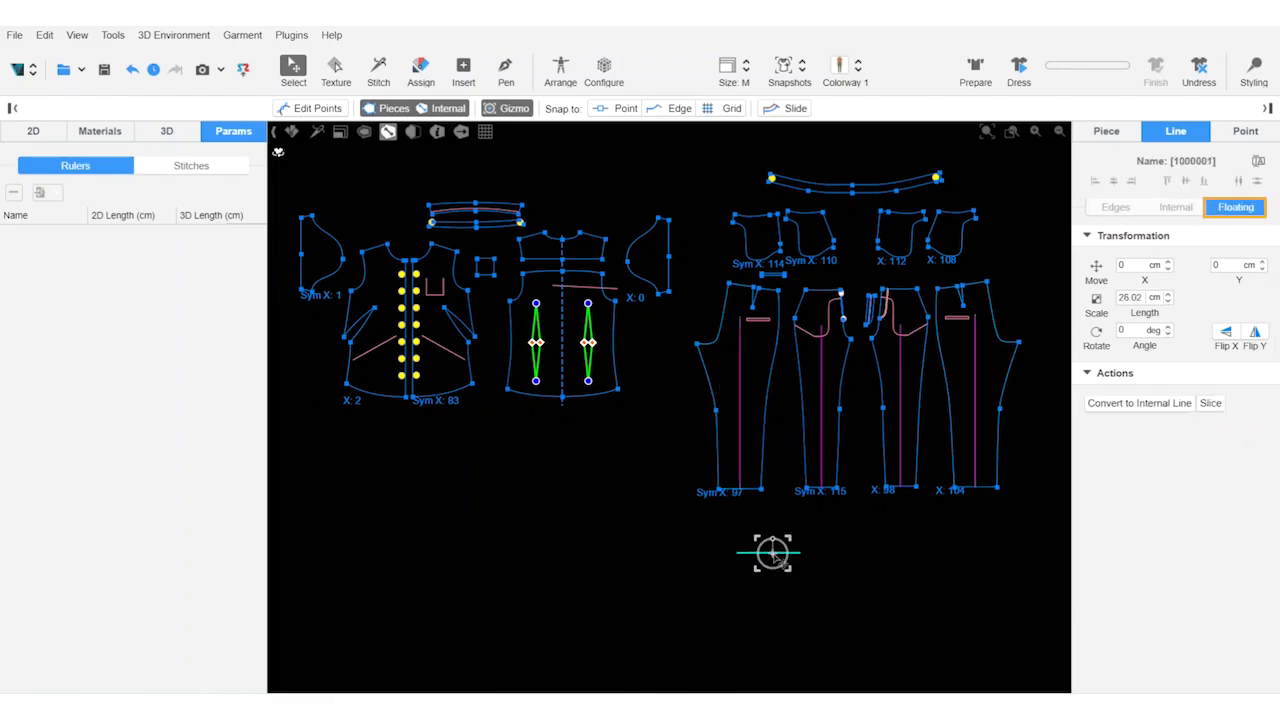
Step: Save the back trouser piece's curved rise edge as a ruler and rename it Back Rise
click(696, 334)
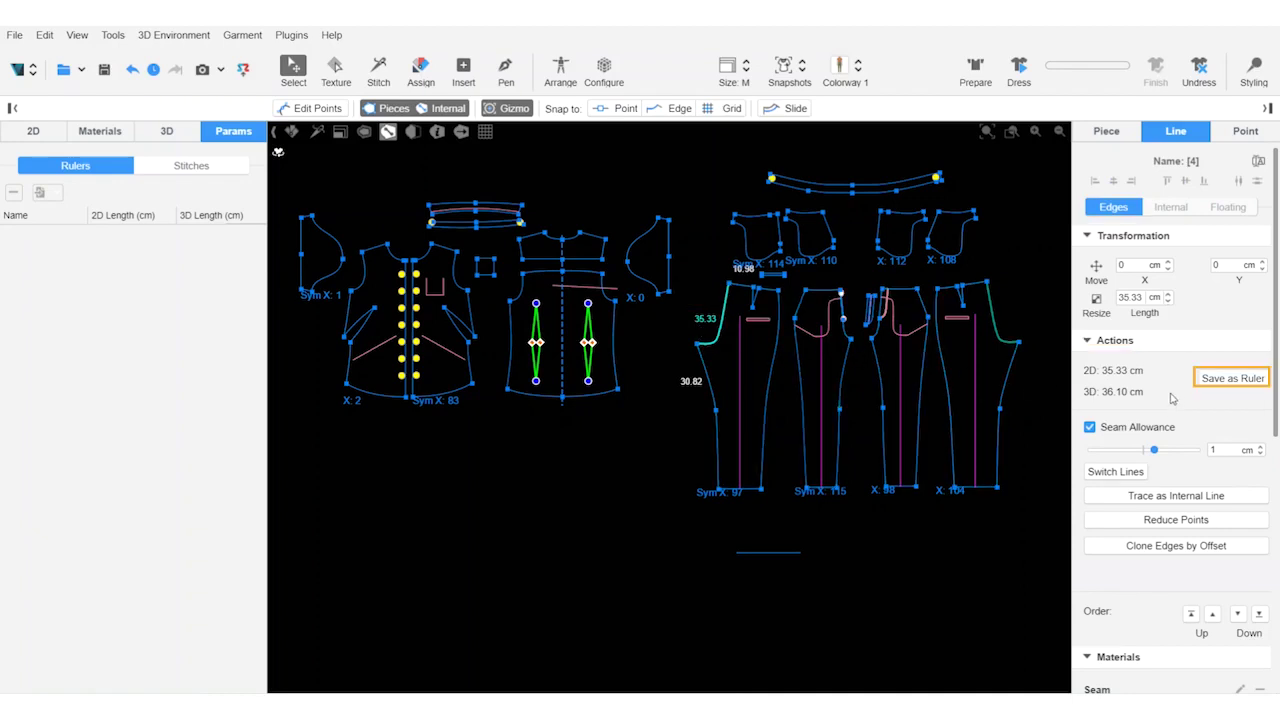
click(1219, 381)
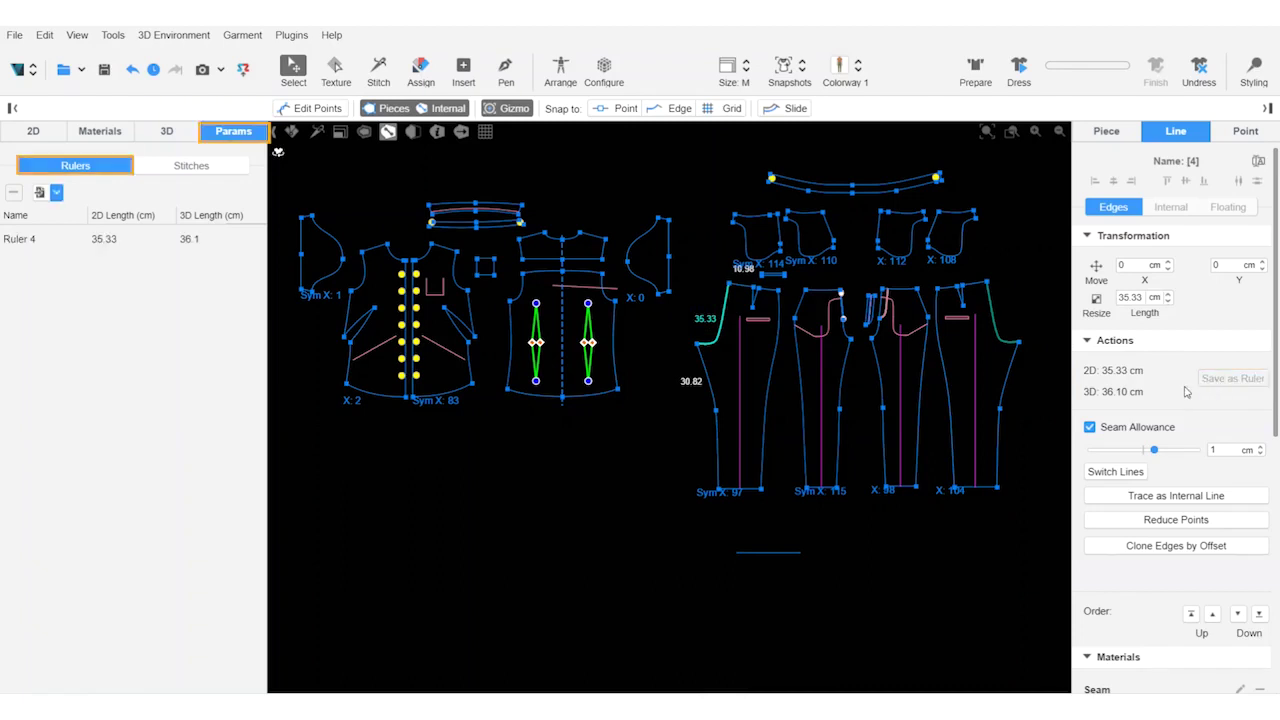
click(82, 248)
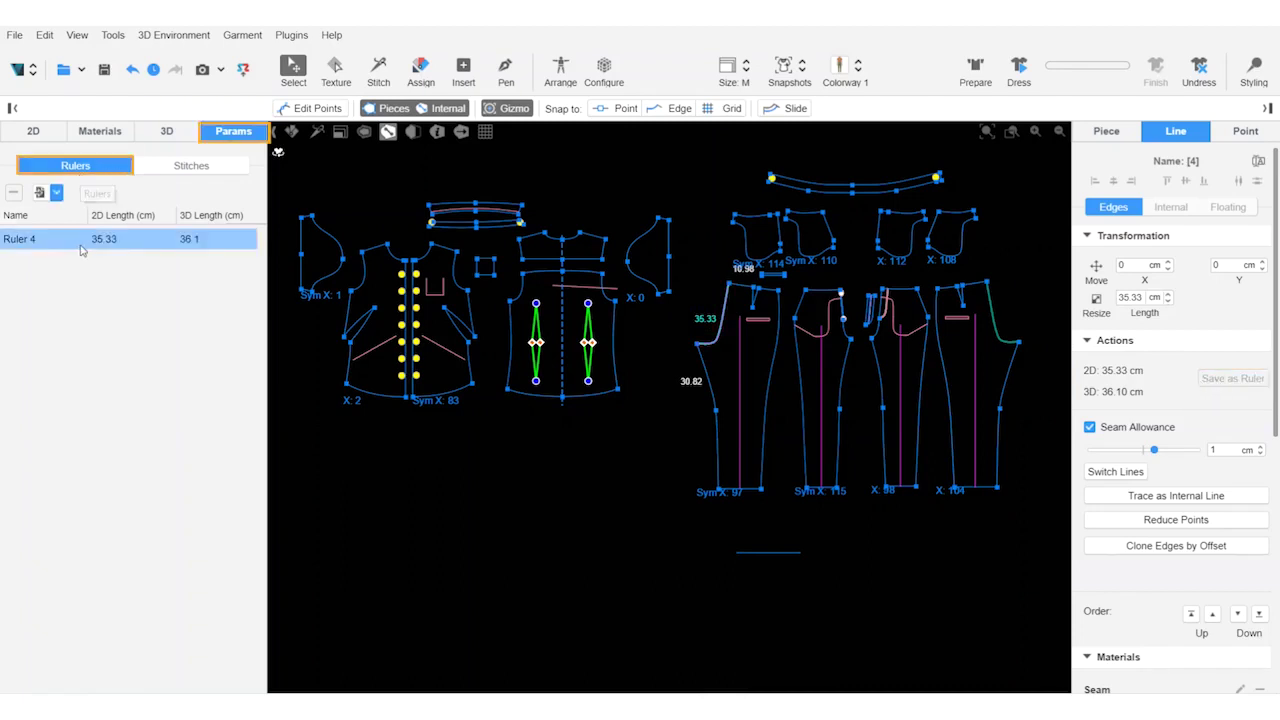
click(70, 251)
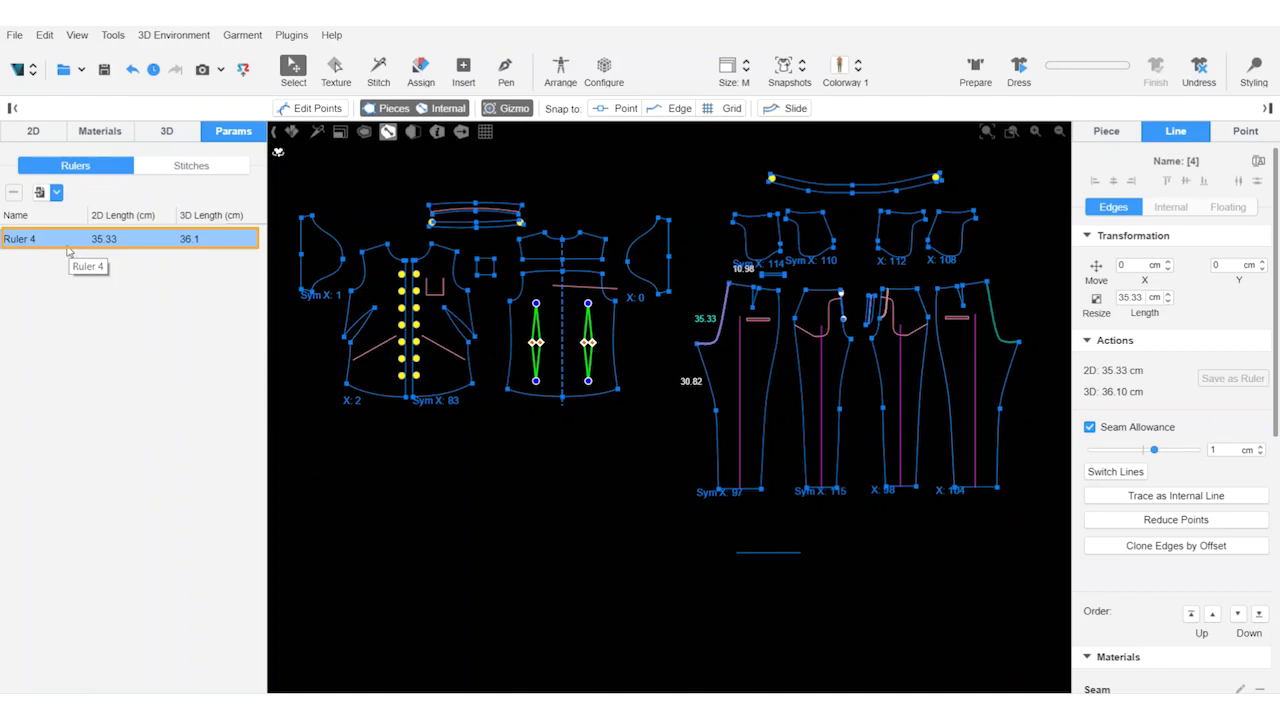
double_click(36, 248)
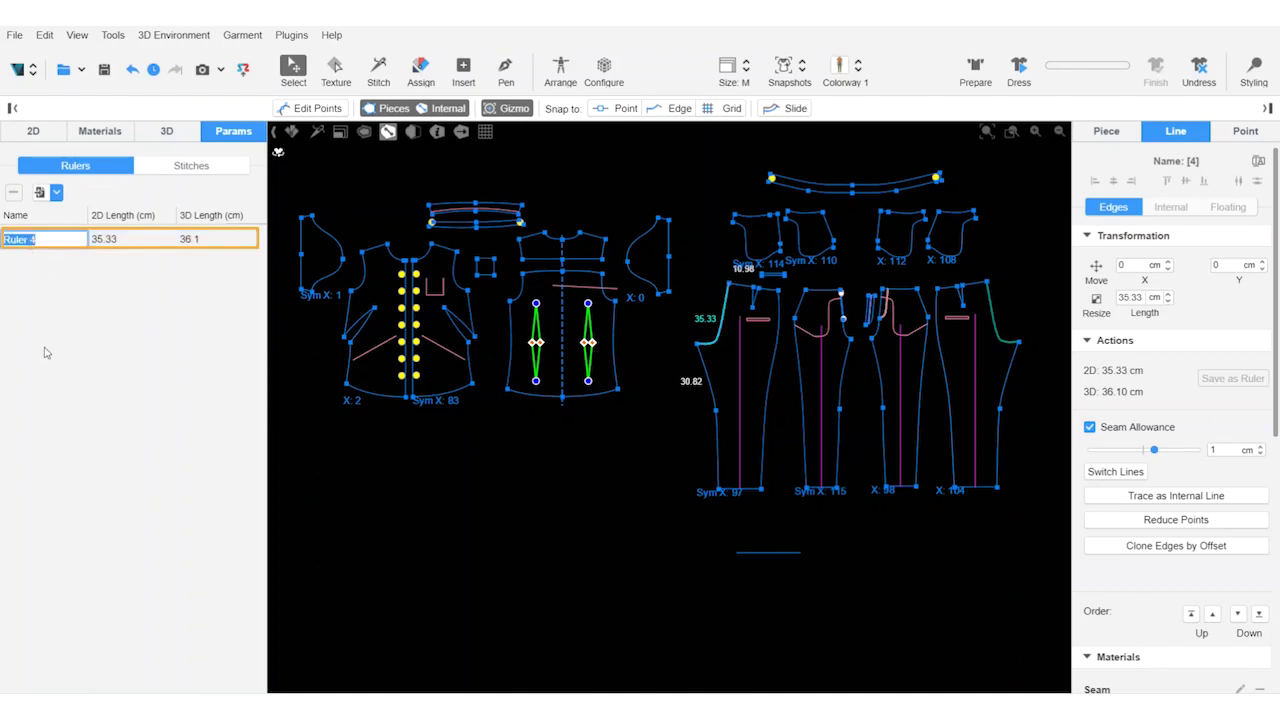
text(Back Rise)
Step: Display the pieces filled and switch off the seam allowance on the back trouser piece's rise edge
click(378, 152)
click(364, 131)
scroll(726, 350, up, 5)
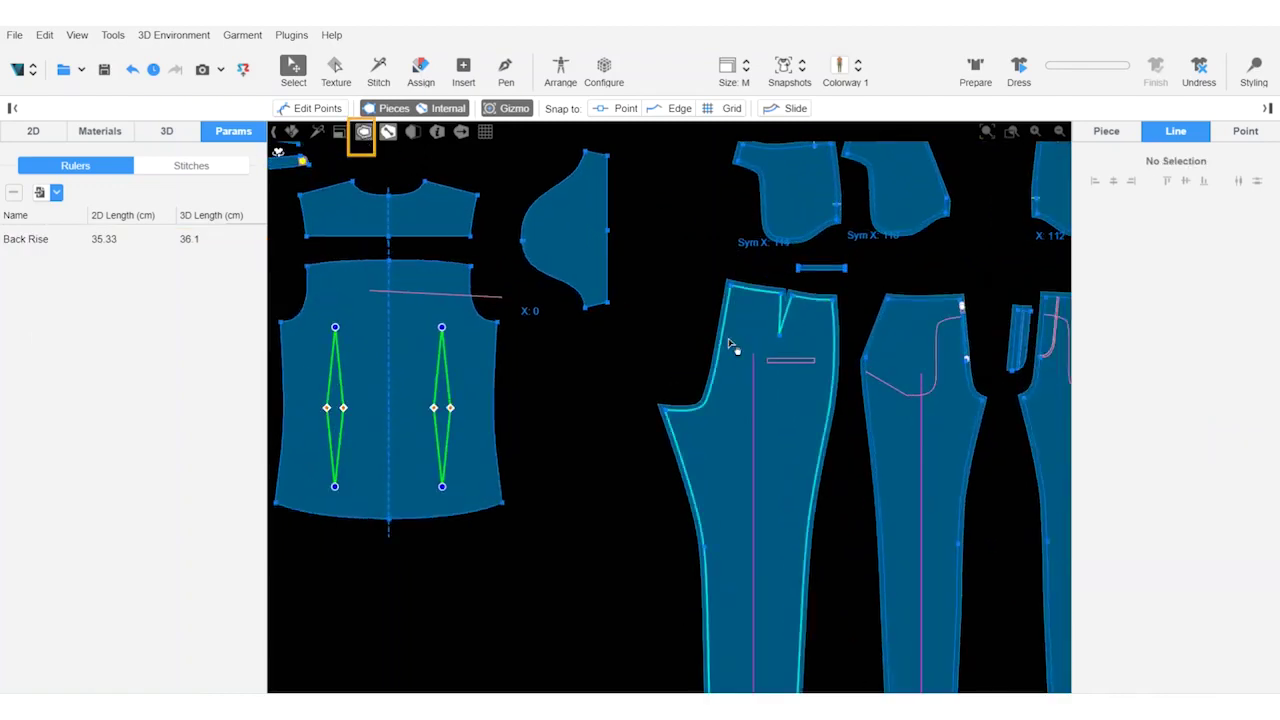
click(724, 349)
click(1089, 427)
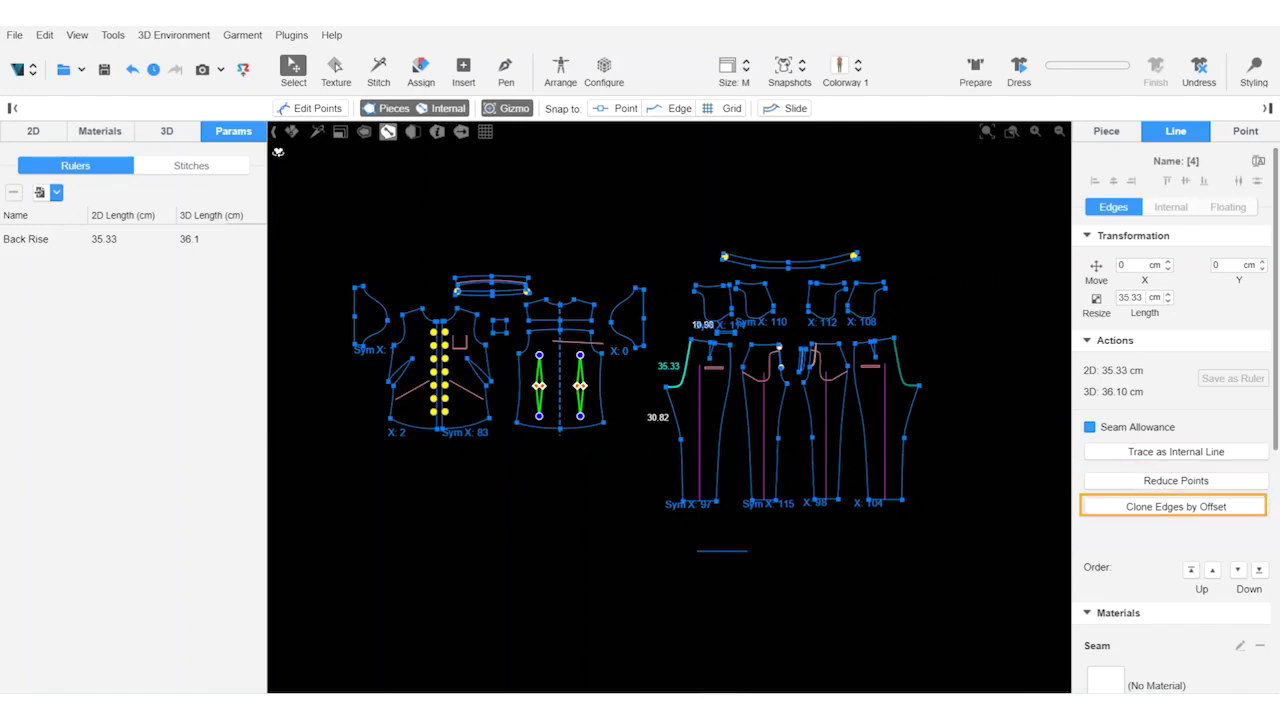
Step: Move the square pocket piece onto the chest of the front shirt piece
mouse_move(618, 292)
mouse_down()
mouse_move(630, 302)
mouse_move(608, 303)
mouse_move(530, 395)
mouse_move(507, 390)
mouse_up()
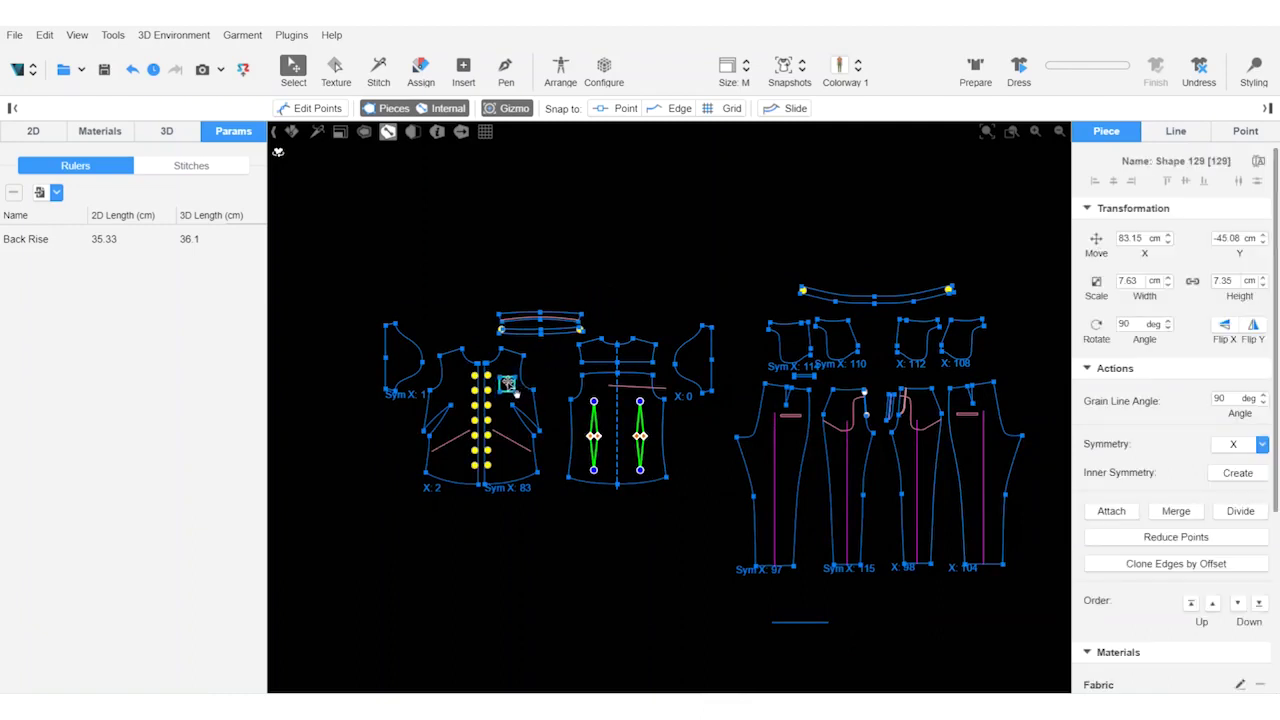
click(551, 549)
scroll(495, 373, up, 3)
scroll(500, 375, up, 1)
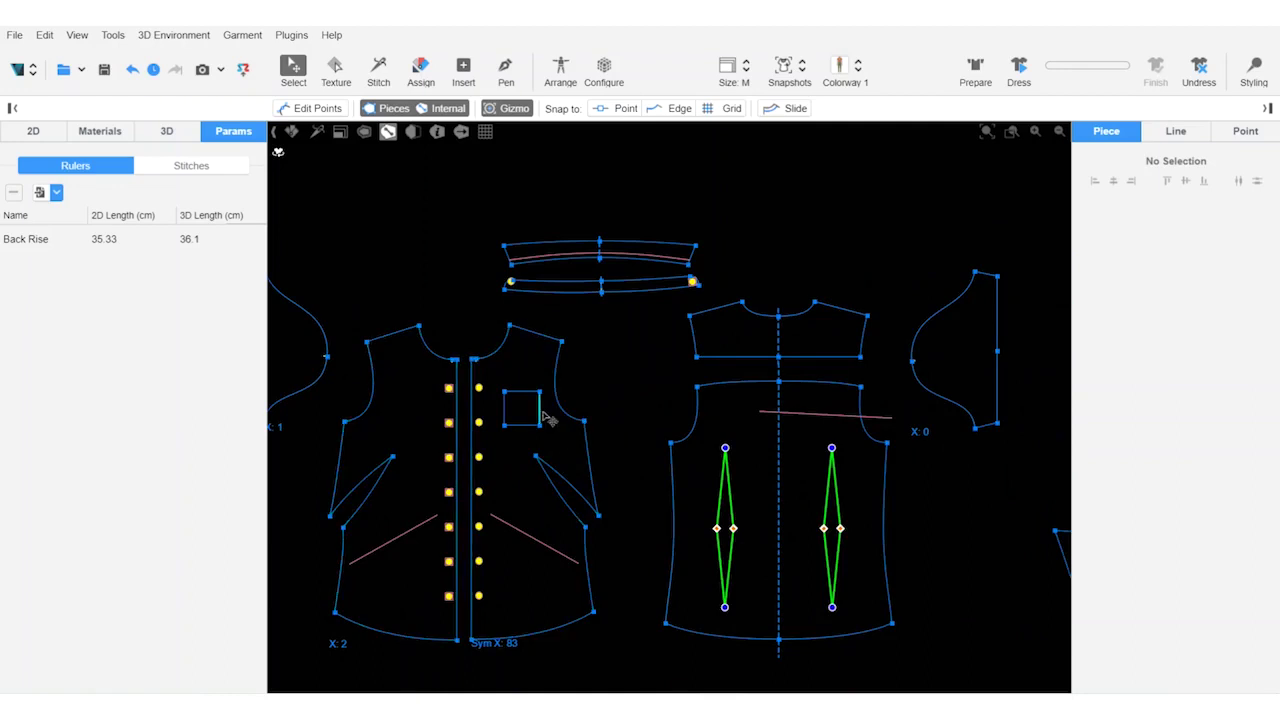
Step: Trace the pocket's two side edges and bottom edge as an internal line on the shirt front, and move the pocket piece above the back yoke
click(540, 412)
shift+click(528, 428)
shift+click(505, 414)
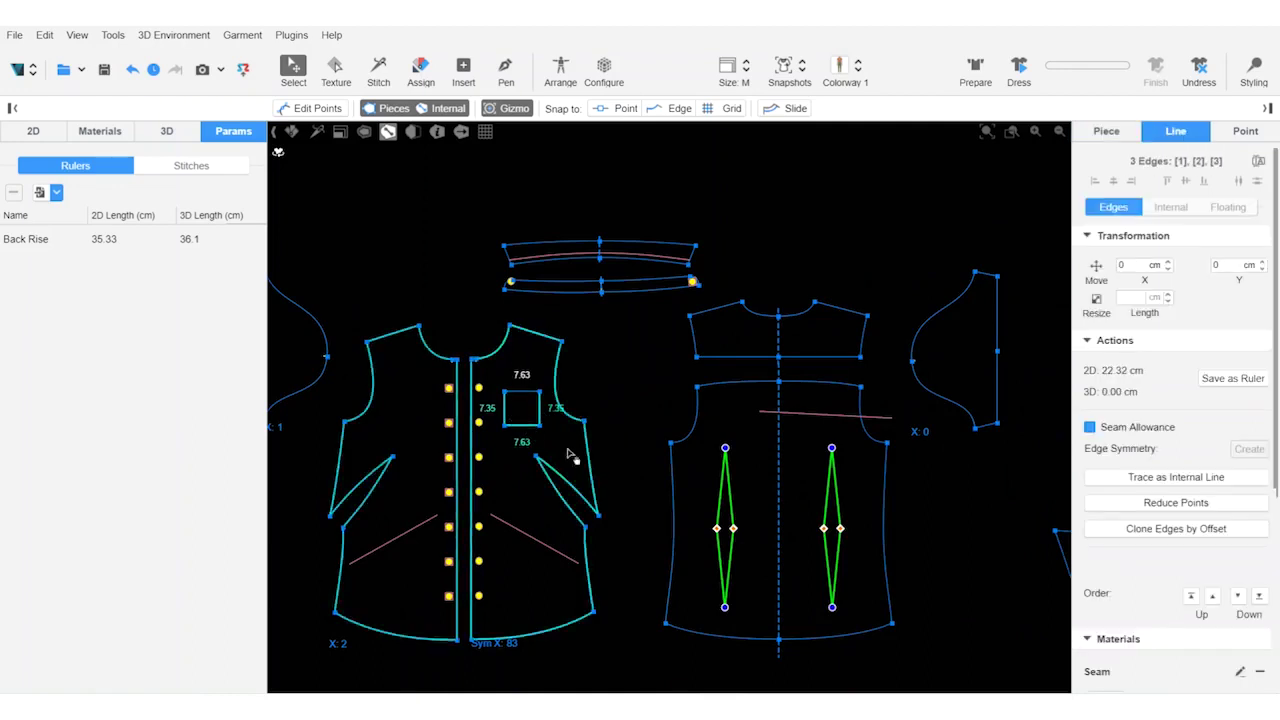
click(1188, 478)
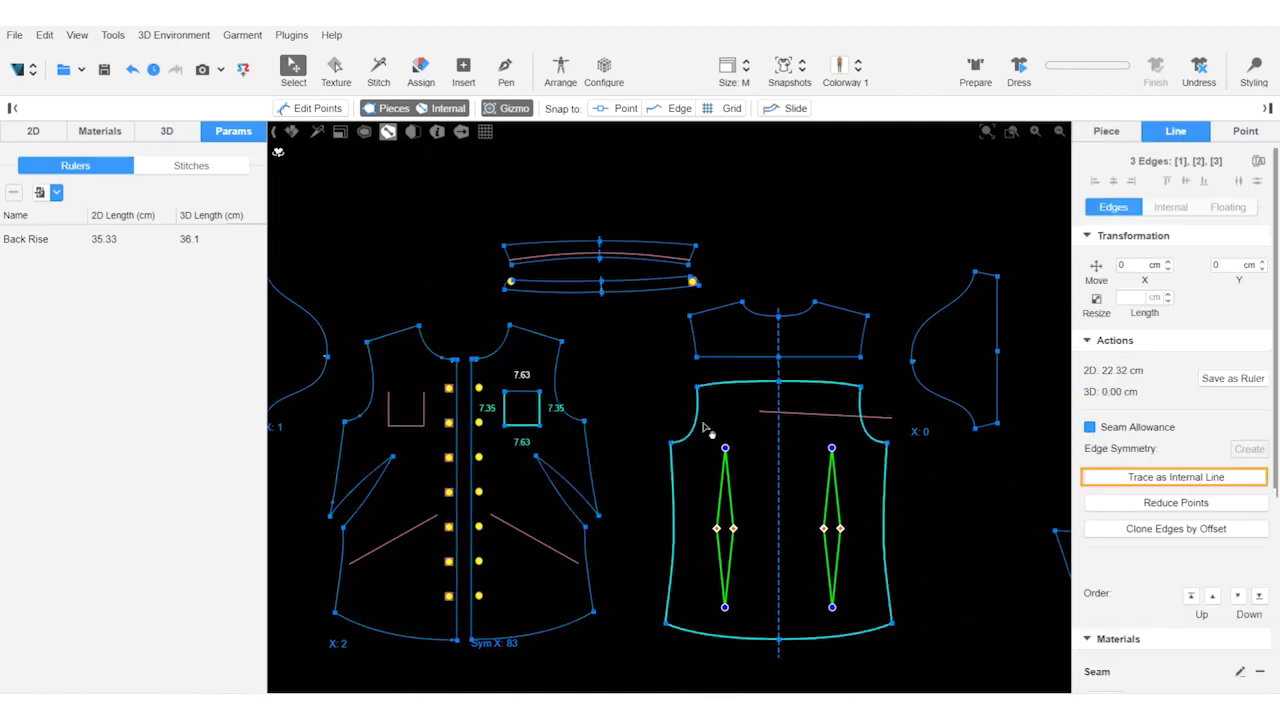
drag(521, 415, 777, 214)
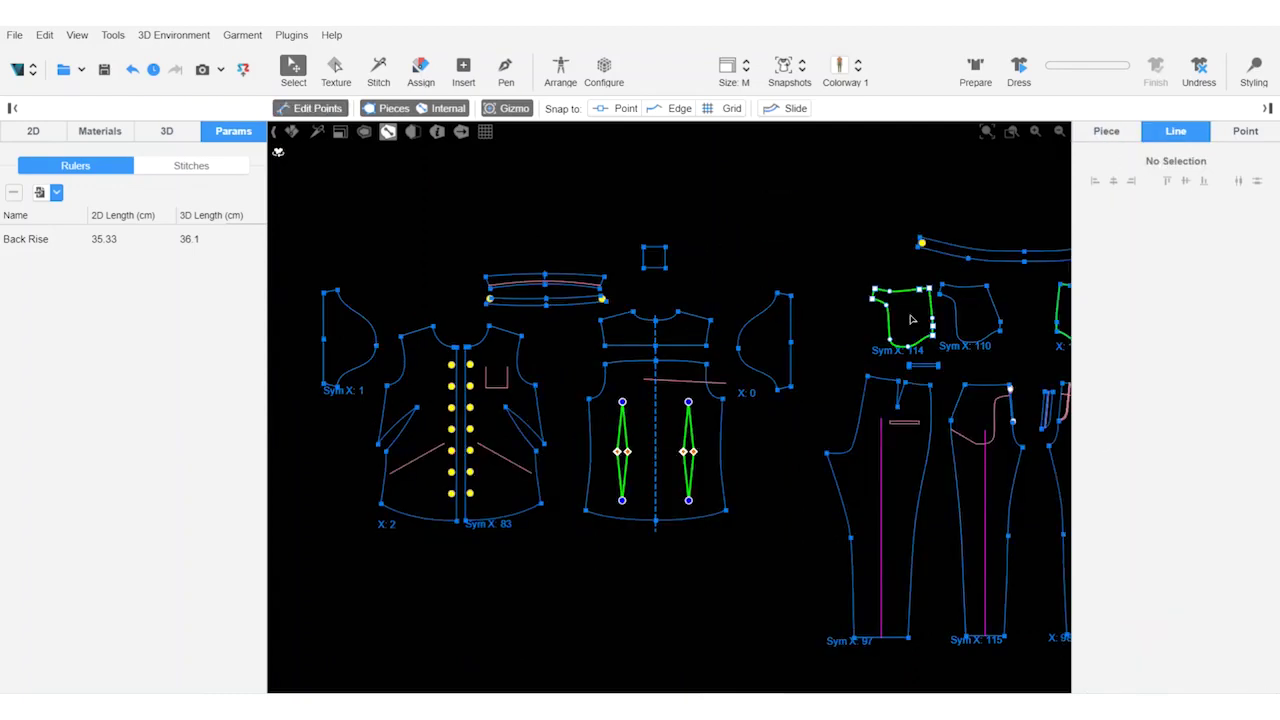
Step: Reduce the points on the trouser pocket piece PO and the back trouser piece BK
click(911, 319)
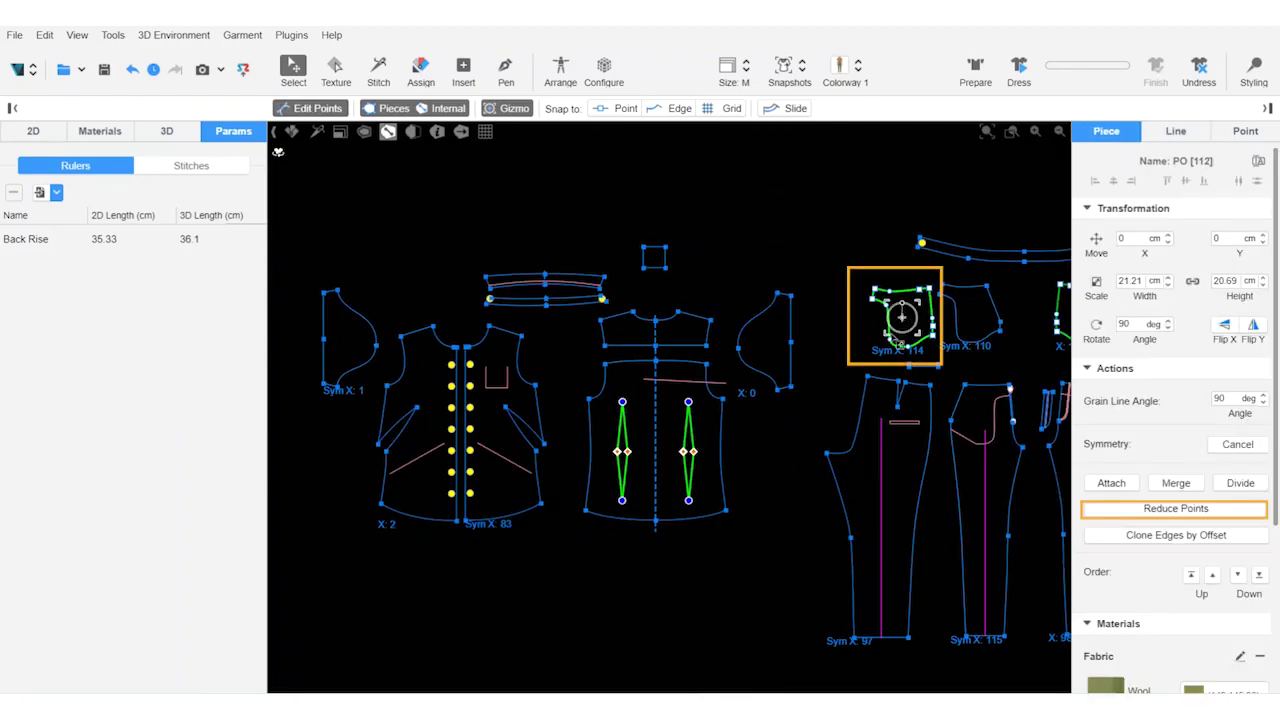
click(1160, 510)
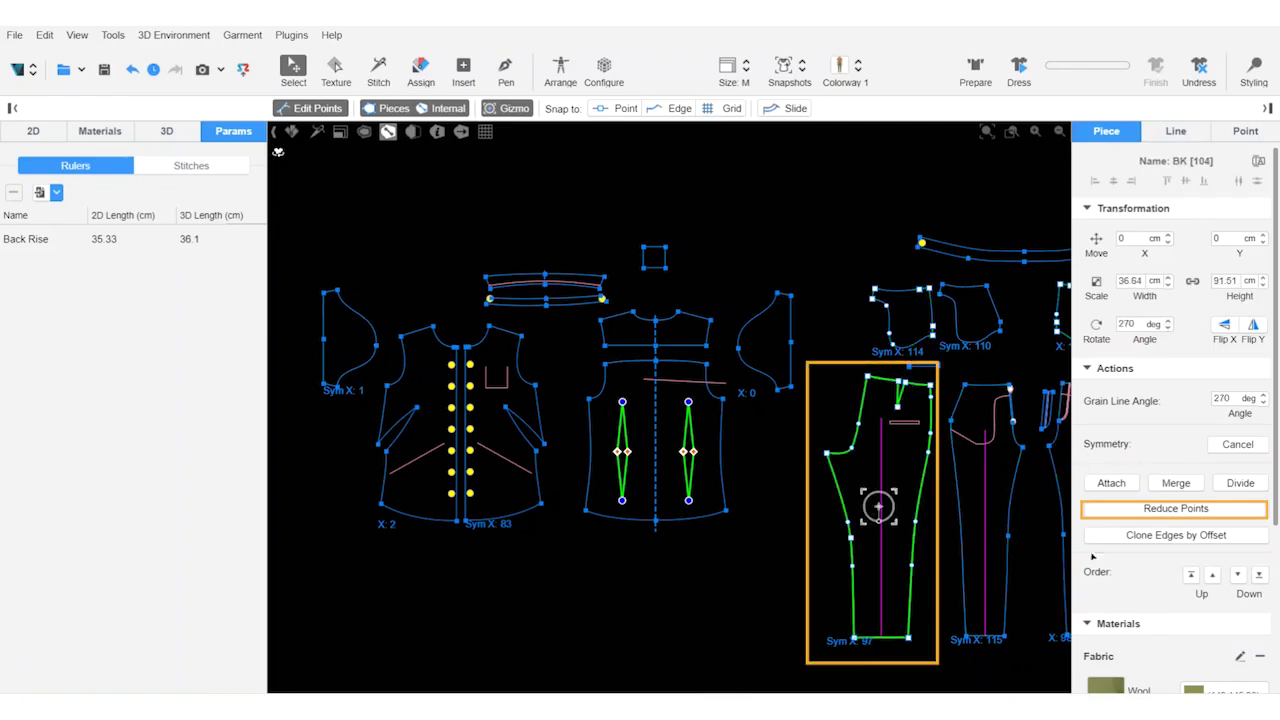
click(1180, 510)
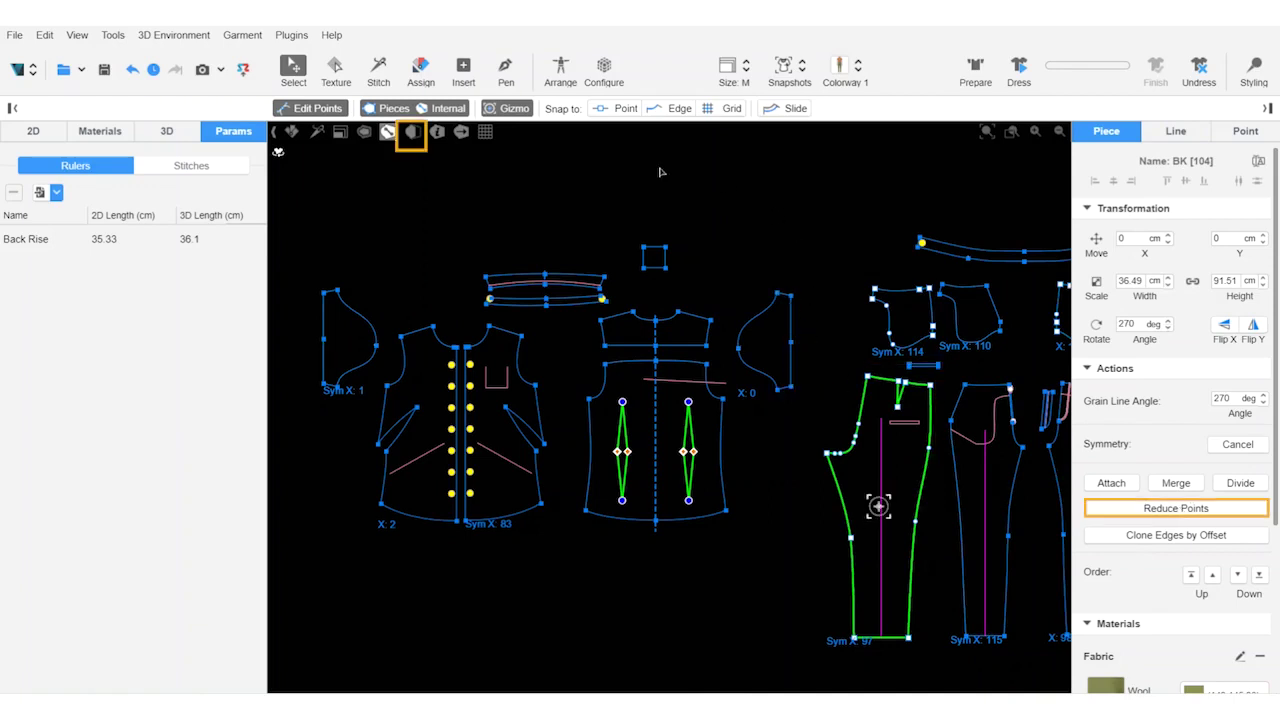
Step: Reduce the points on the sleeve piece SLV
click(411, 132)
click(348, 338)
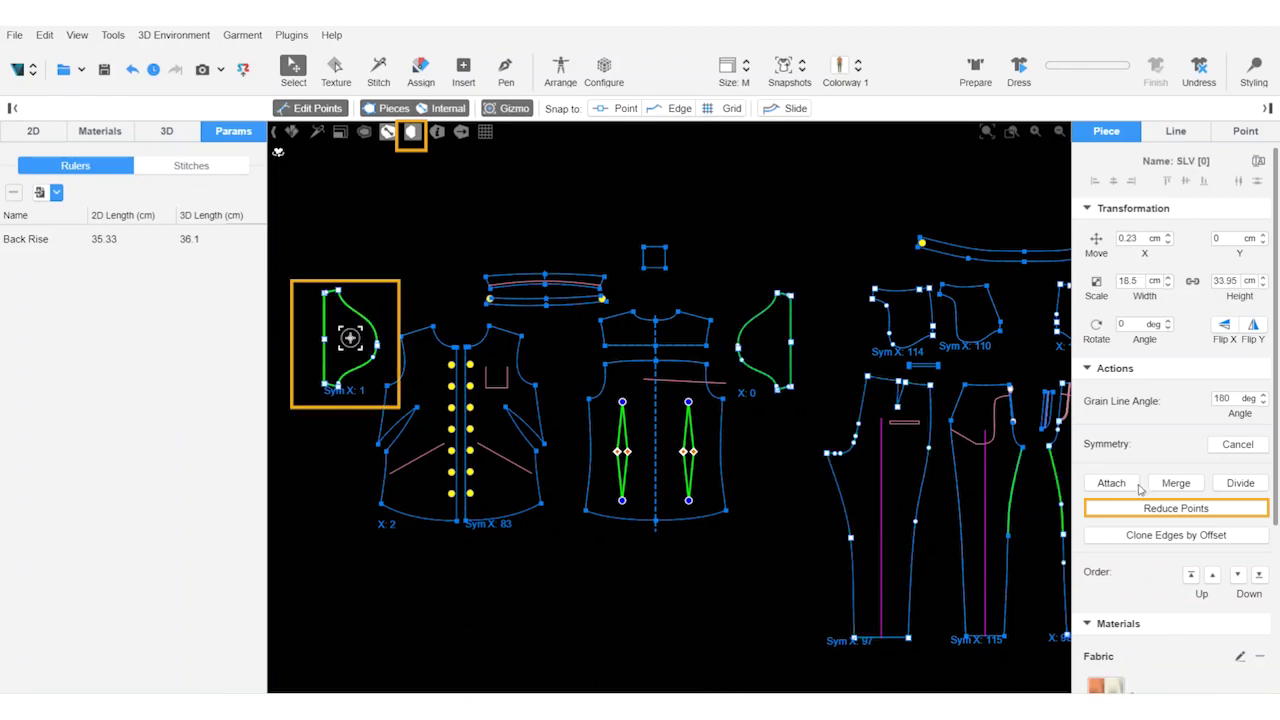
click(1154, 511)
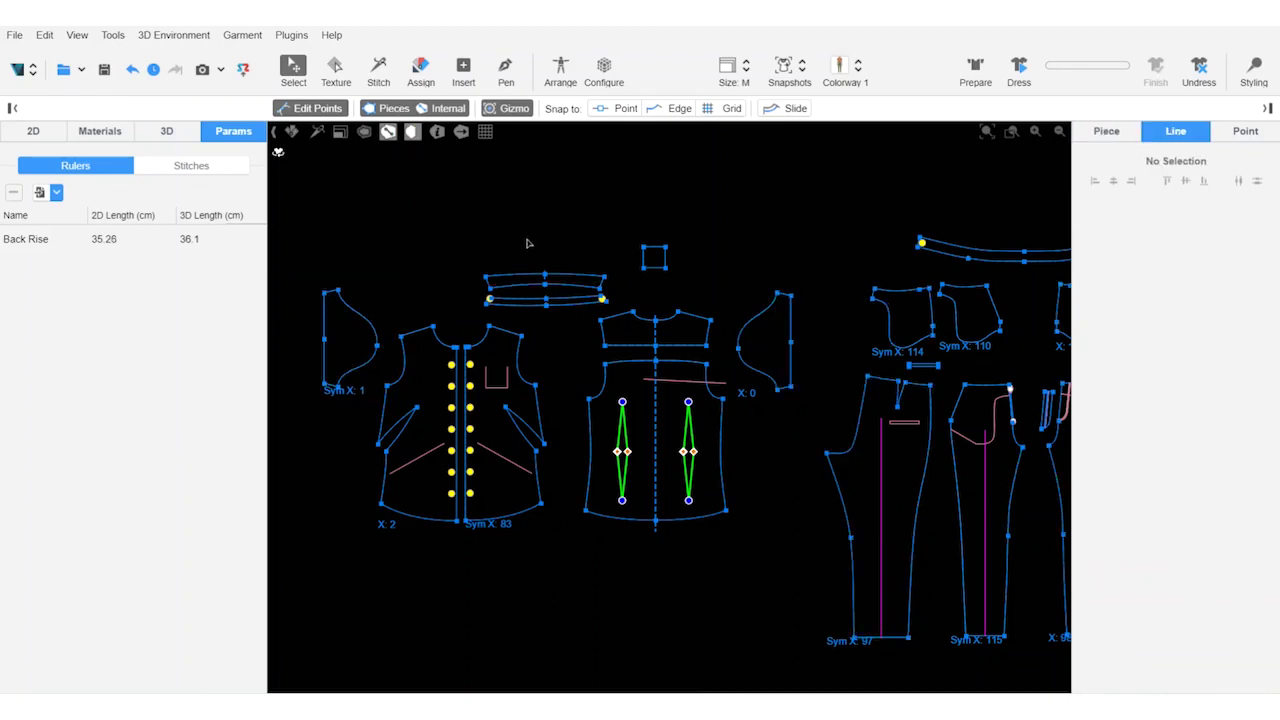
Step: Clone both halves of the collar's lower edge by offset with -1 cm spacing, one copy, extended to the edges
scroll(530, 243, up, 4)
scroll(552, 249, up, 1)
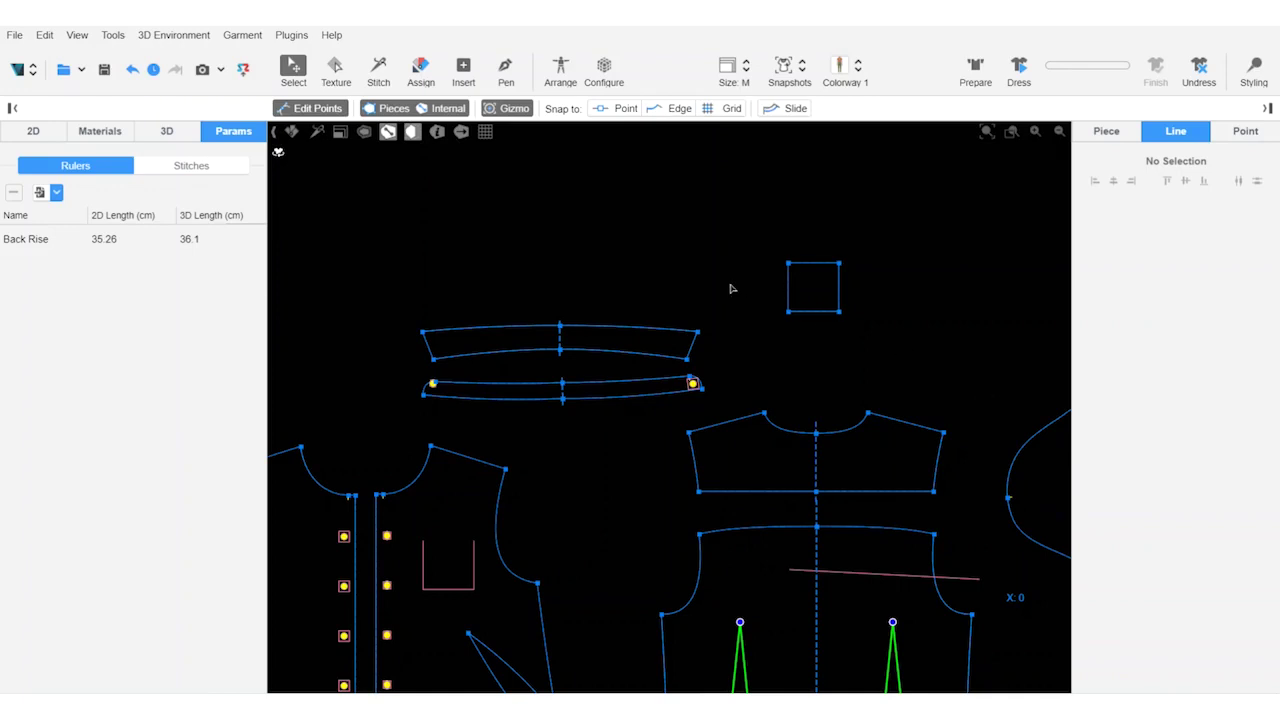
click(629, 350)
shift+click(500, 356)
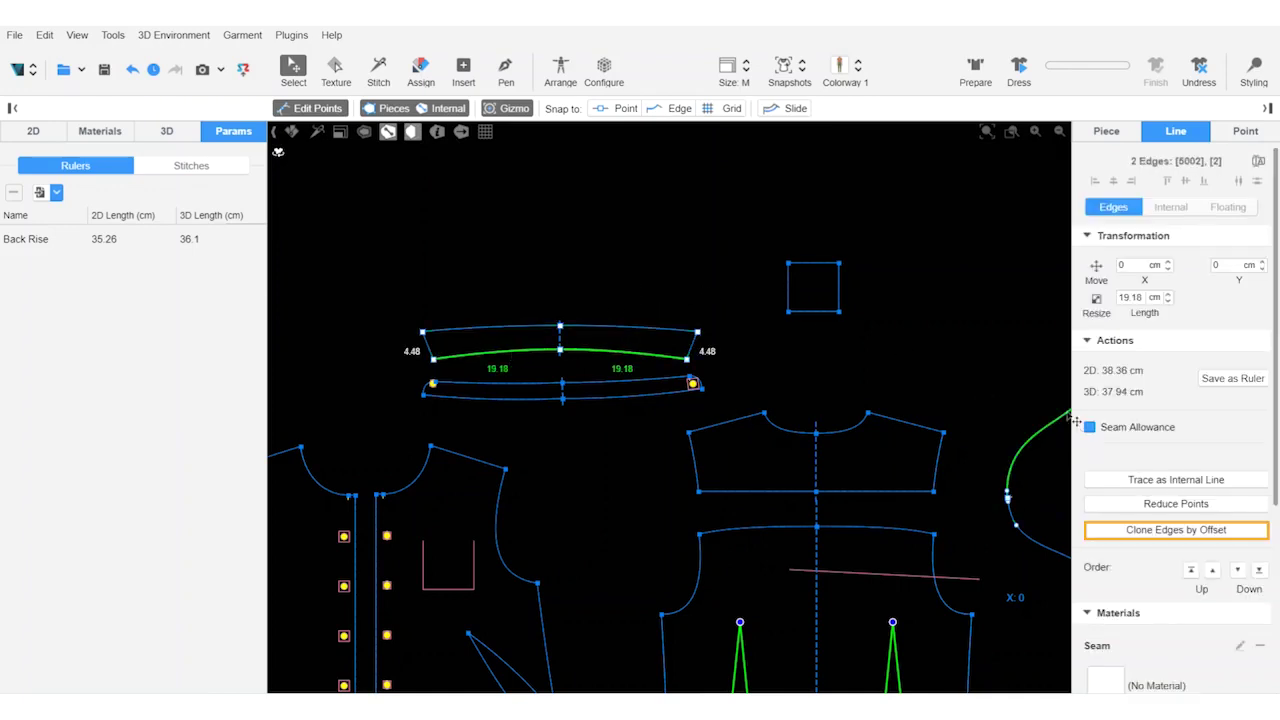
click(1188, 537)
click(1100, 625)
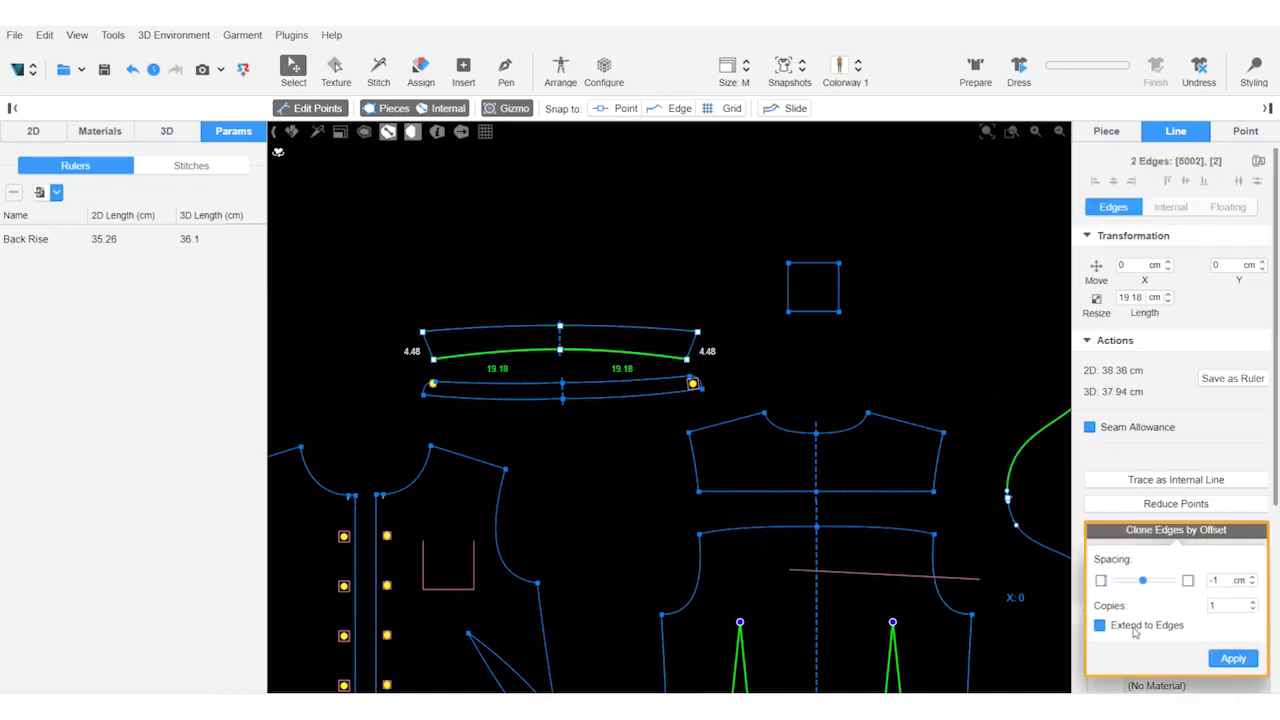
click(1233, 660)
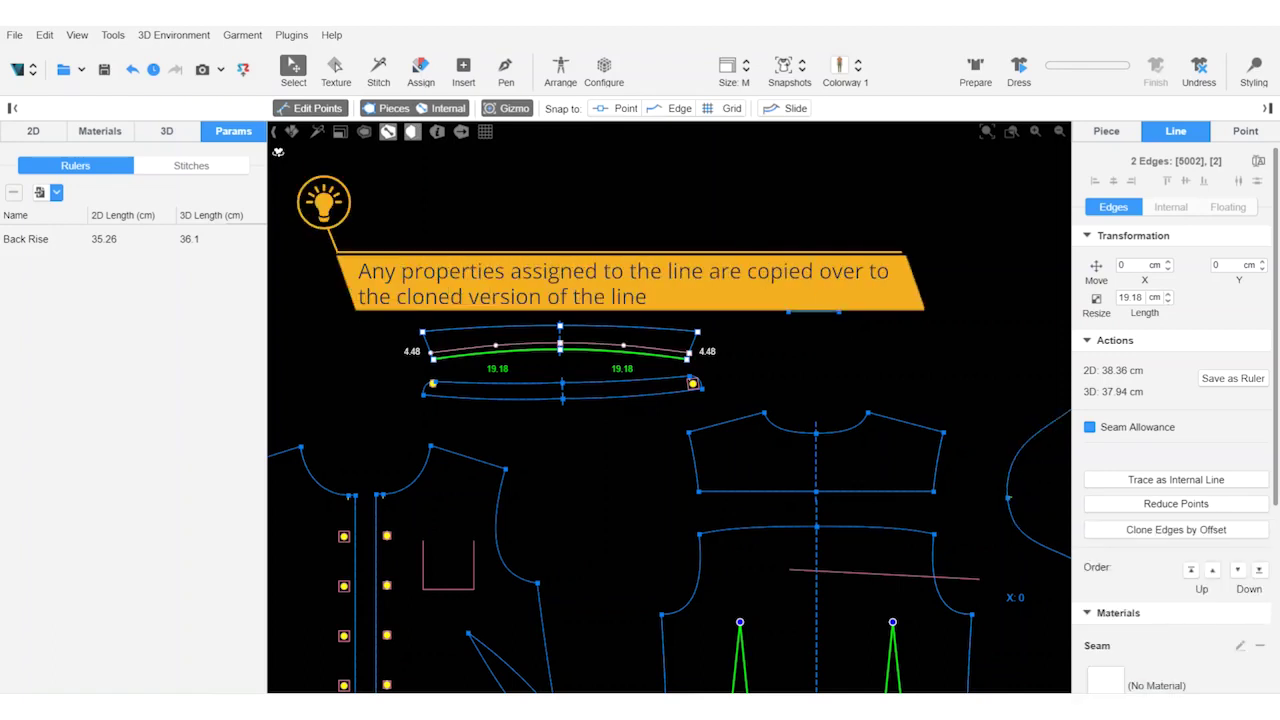
click(571, 254)
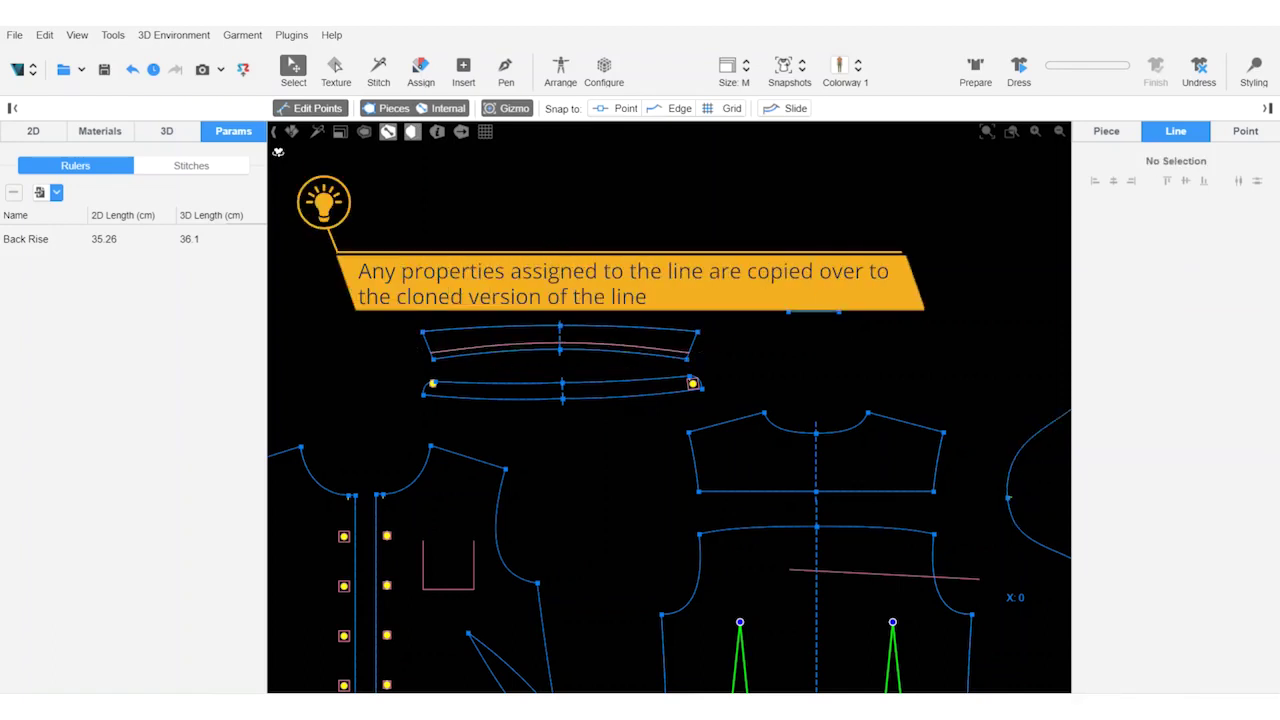
Step: Change the line property of both cloned collar line halves so they become dashed lines
click(559, 346)
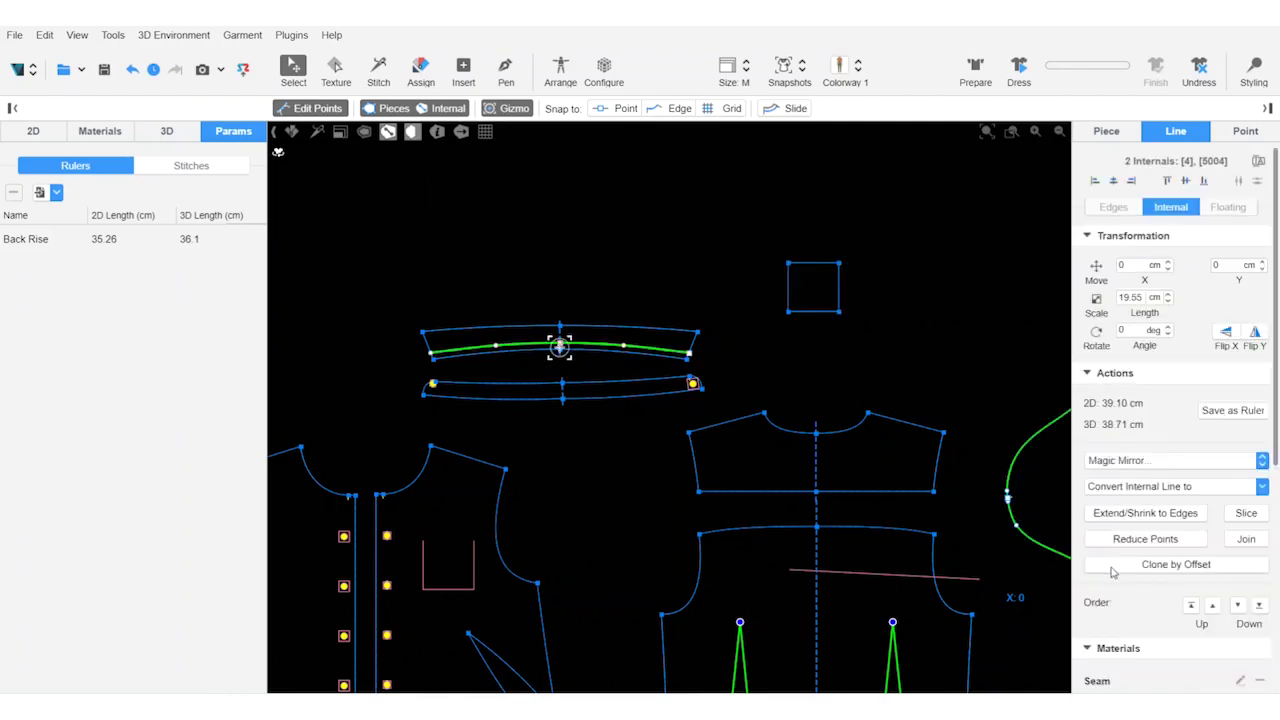
scroll(1114, 569, down, 3)
click(1091, 540)
click(623, 320)
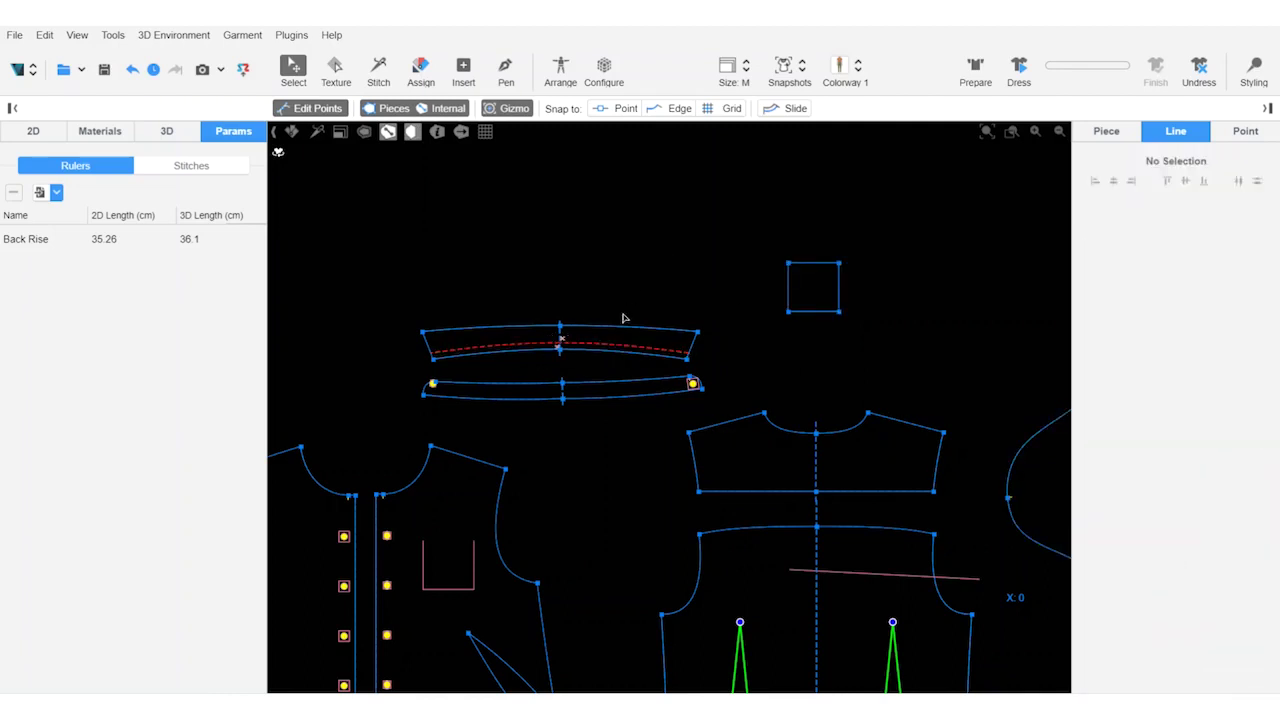
Step: Clone the dashed collar lines by offset, measured from the center, with 0 cm spacing and one copy
click(622, 347)
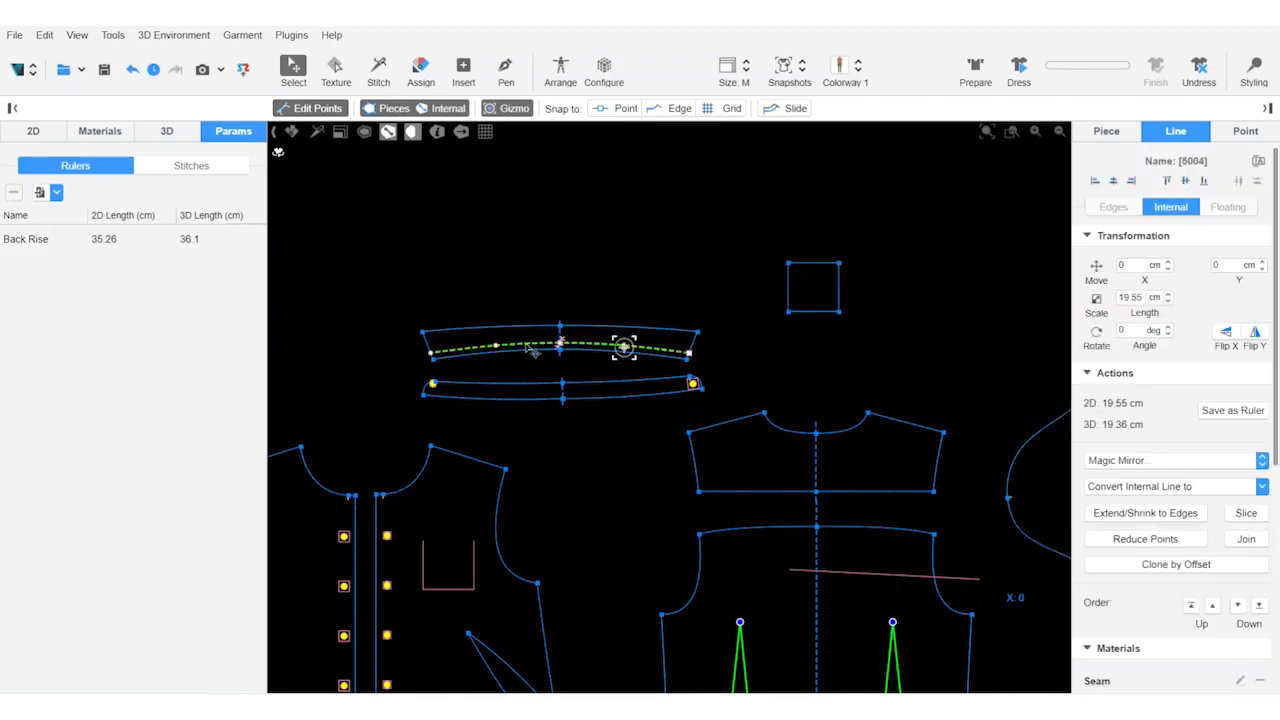
click(1158, 568)
click(1228, 568)
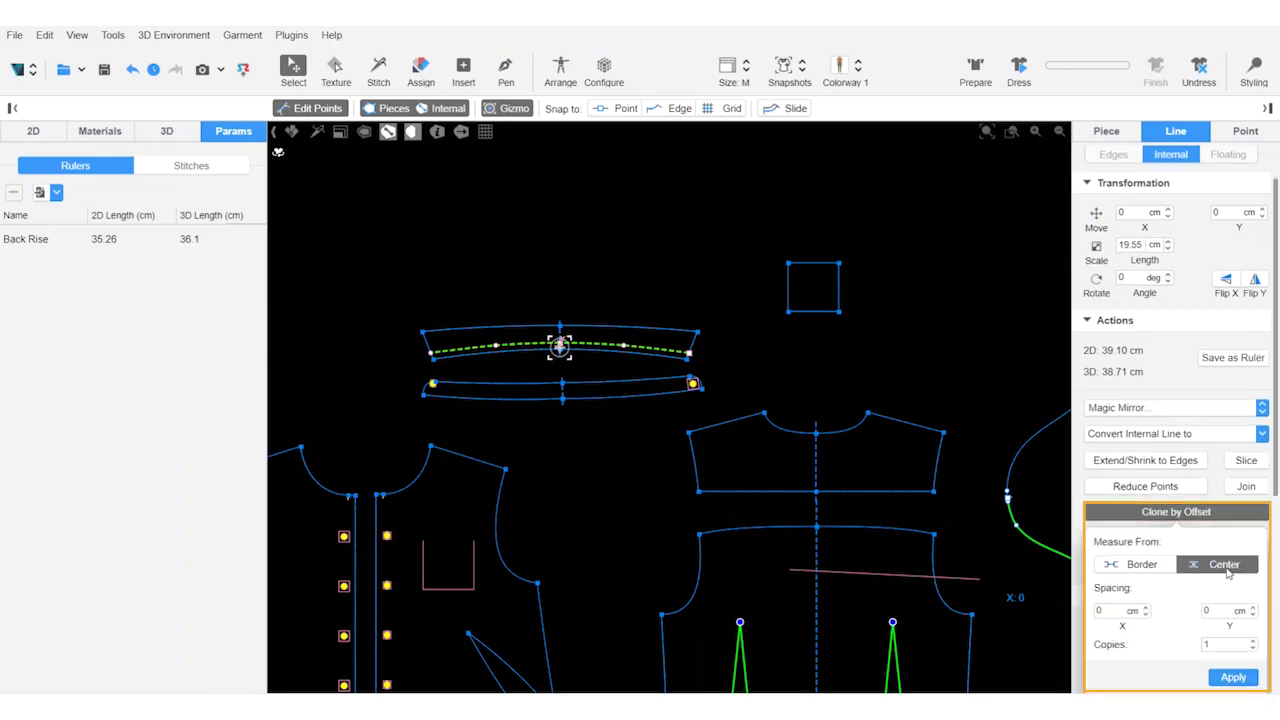
click(1233, 678)
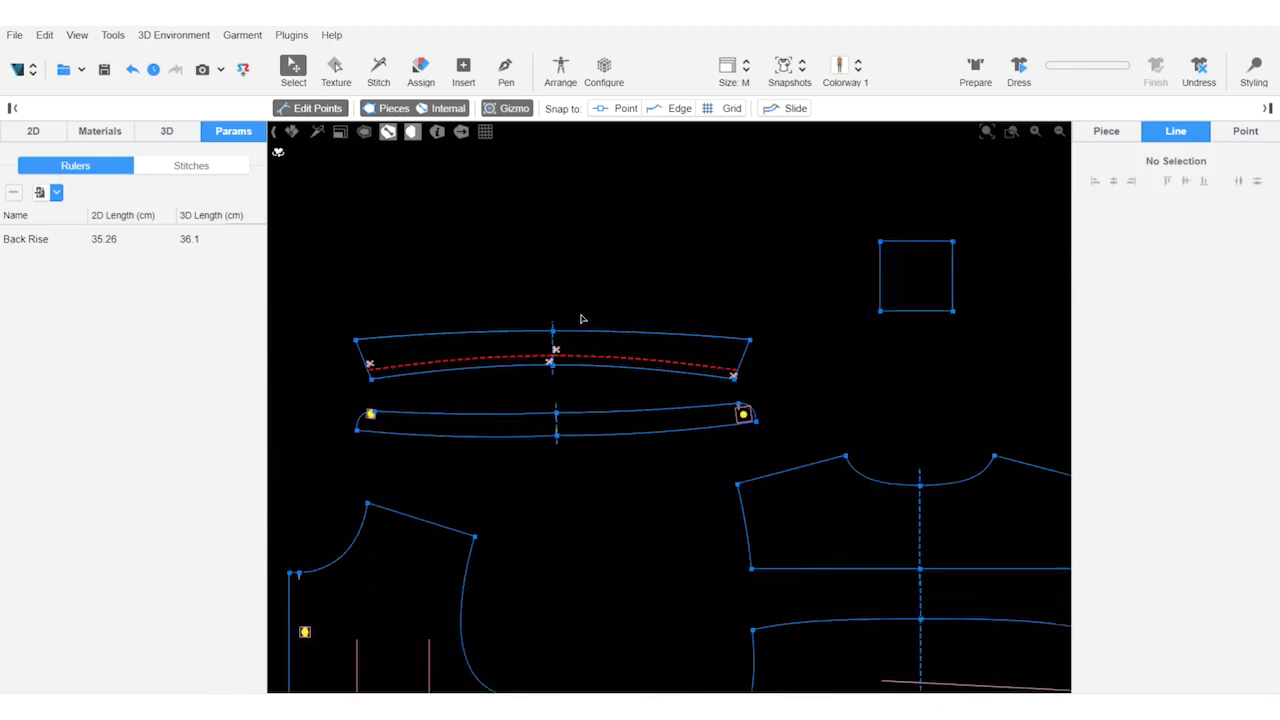
Step: Clone the dashed collar lines once more, measured from the center with vertical spacing, to add a second row near the collar's upper edge
scroll(583, 317, up, 3)
click(610, 368)
shift+click(498, 370)
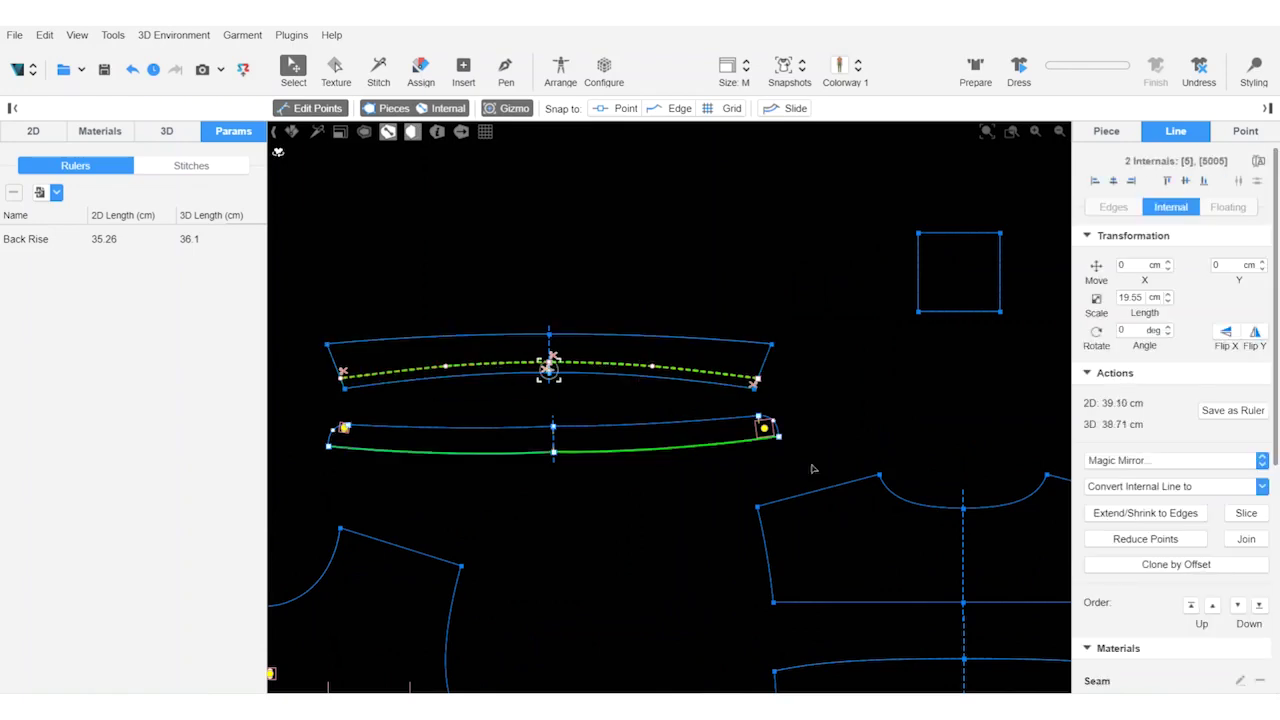
scroll(1176, 430, down, 3)
click(1176, 428)
click(1215, 482)
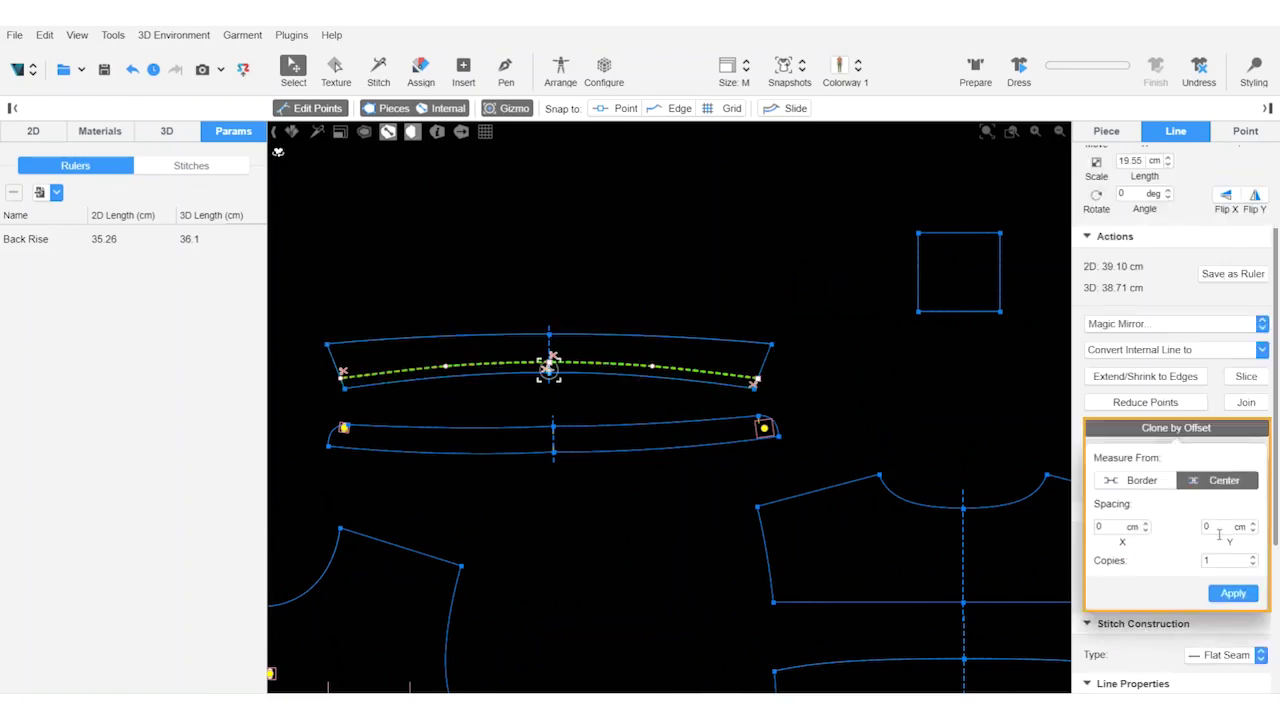
click(1216, 528)
click(1230, 595)
click(849, 385)
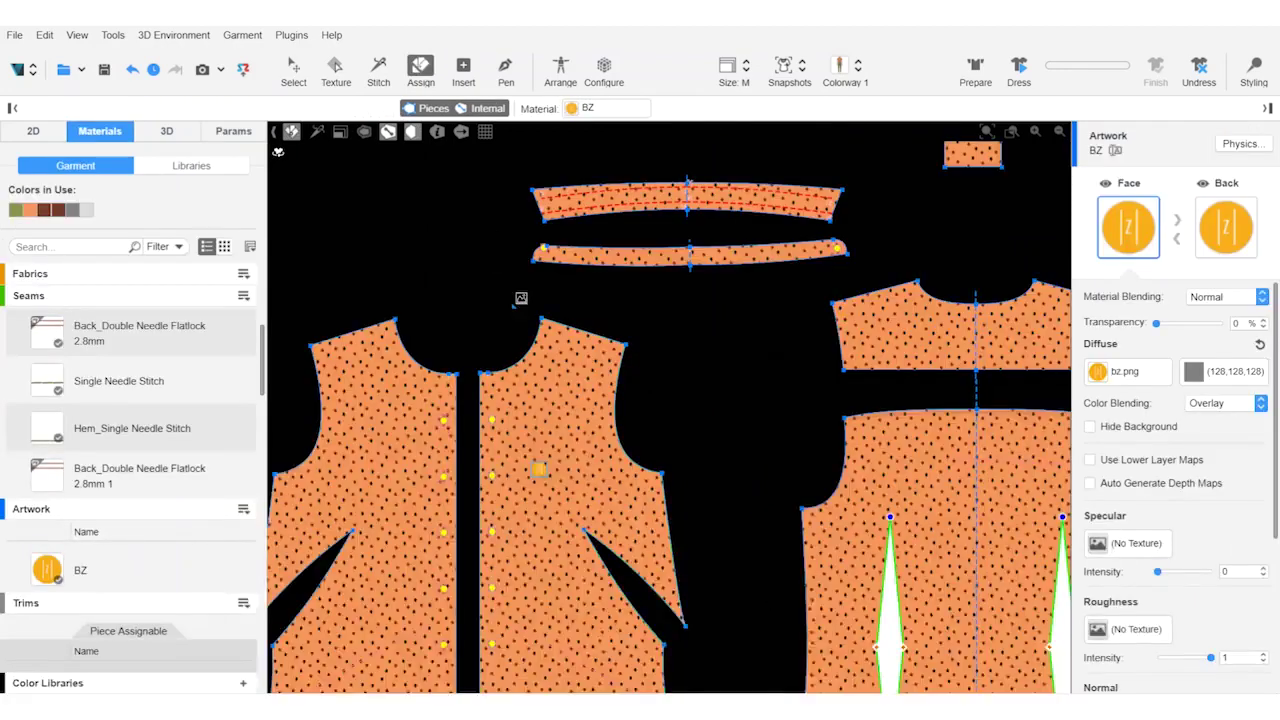
Step: Select the traced pocket line on the shirt front and move the BZ artwork over its lower corner
scroll(440, 198, up, 5)
key(Escape)
click(567, 491)
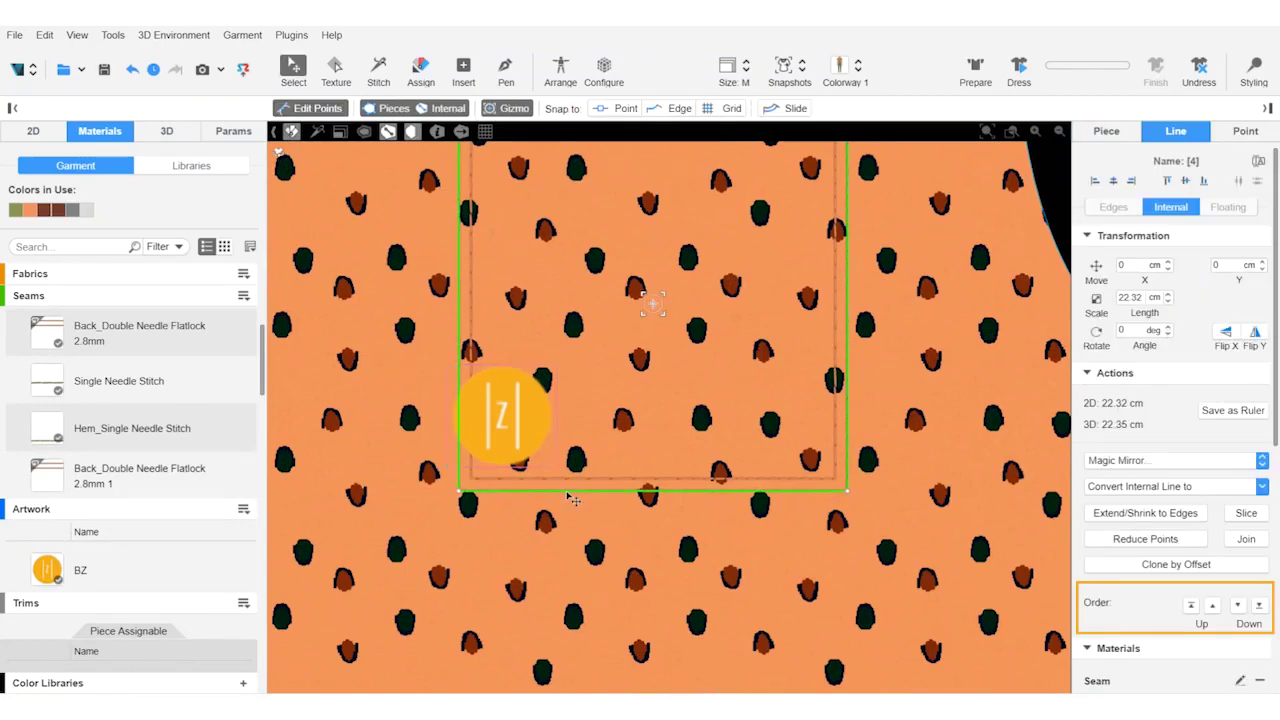
drag(534, 421, 514, 466)
drag(514, 466, 510, 470)
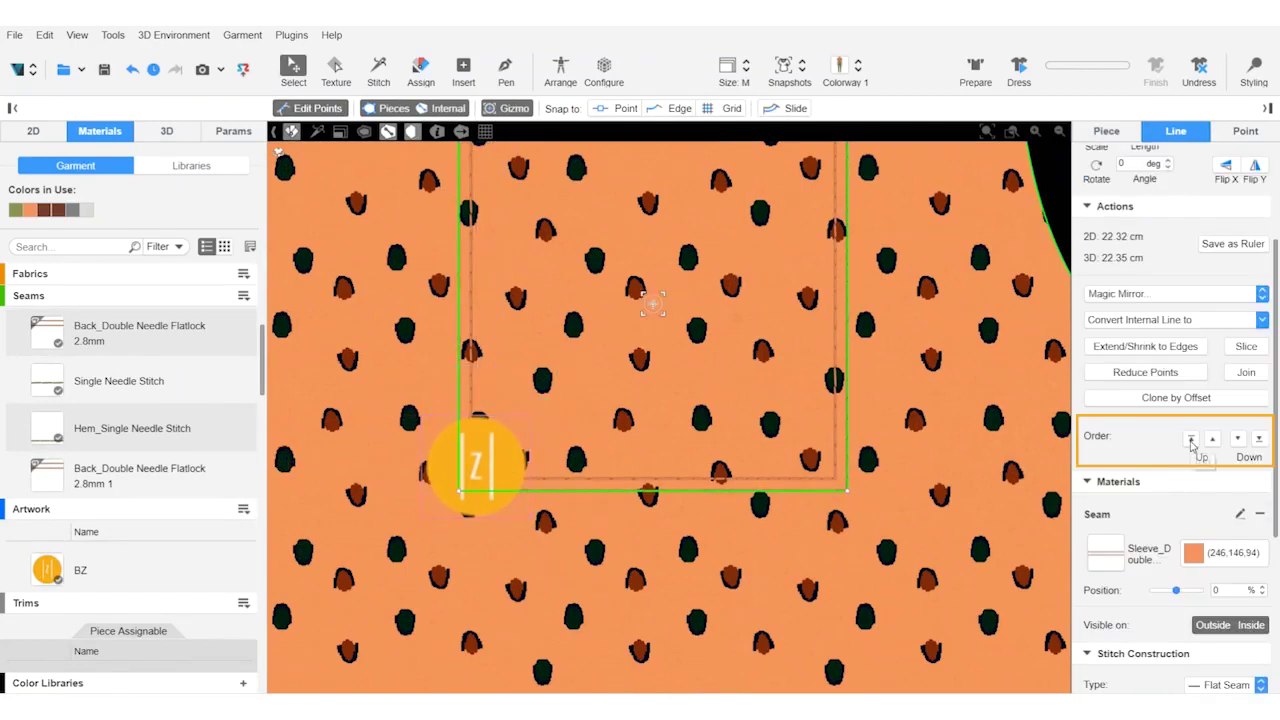
Step: Bring the traced pocket line to the top of the layer order, above the BZ artwork, and open its Magic Mirror options
click(1191, 443)
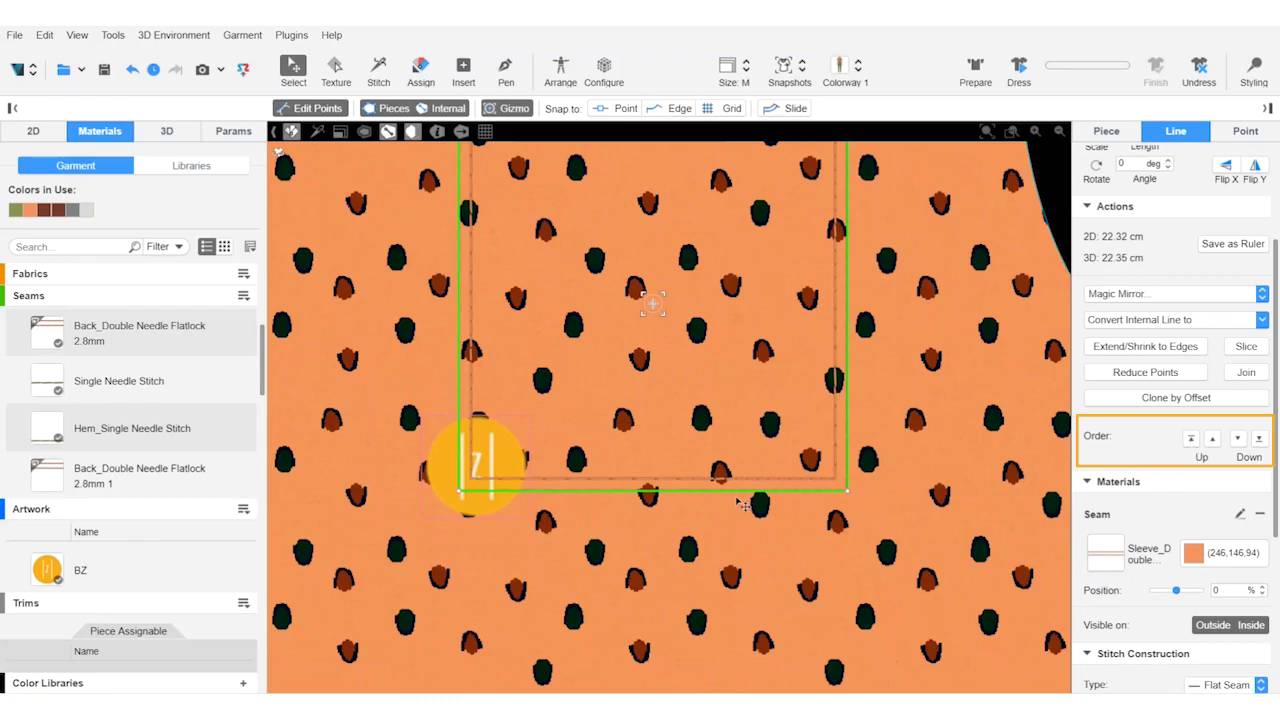
scroll(721, 484, down, 3)
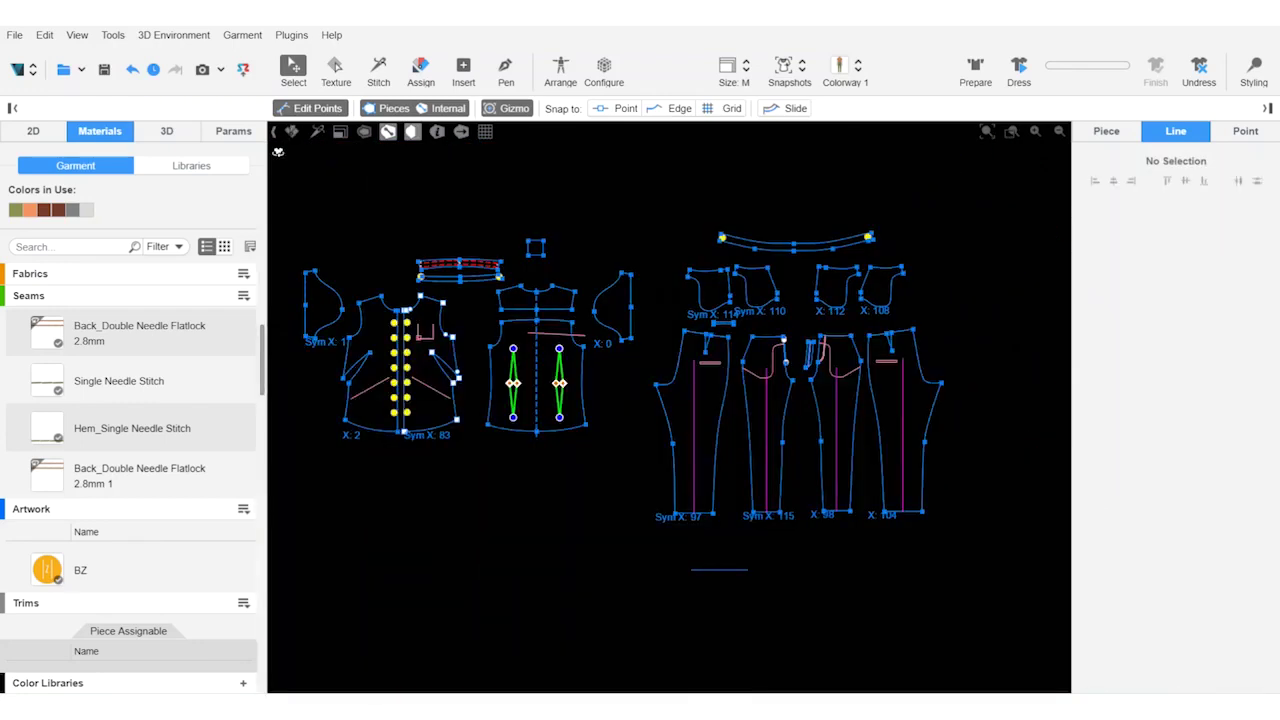
click(694, 425)
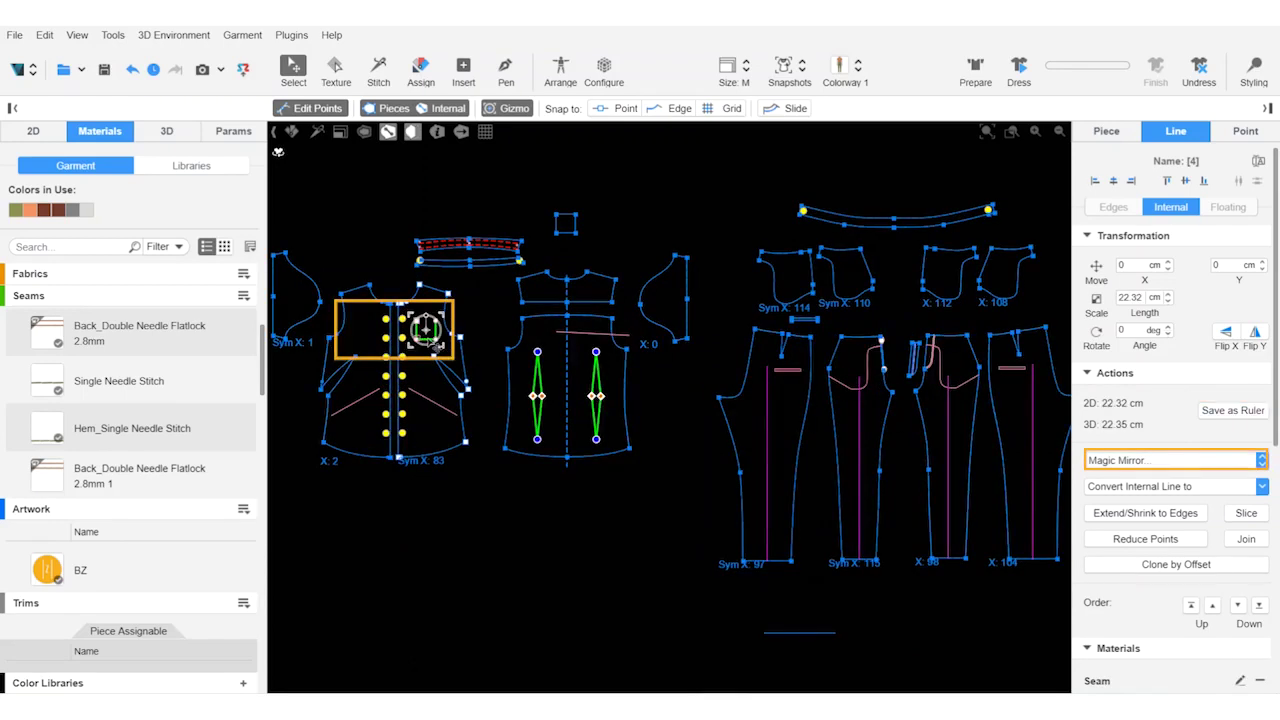
click(1170, 460)
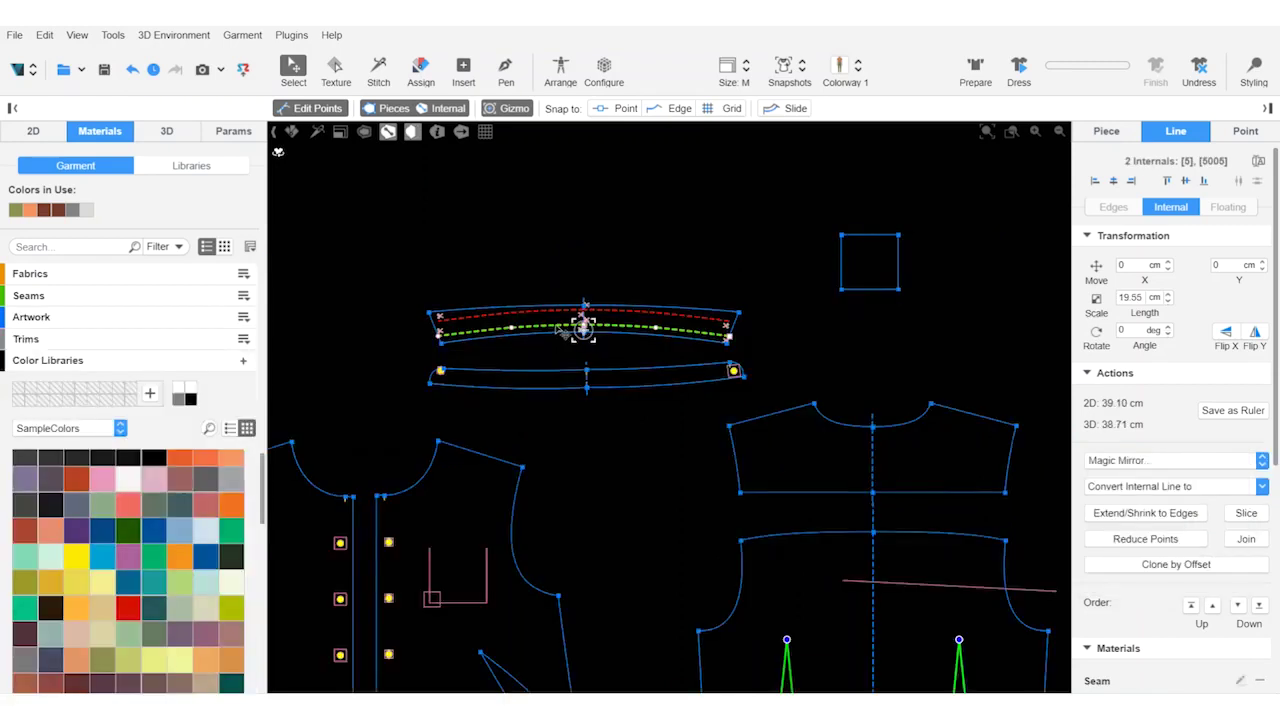
Step: Convert the selected lower pair of dashed internal lines on the collar to an edge
click(1130, 487)
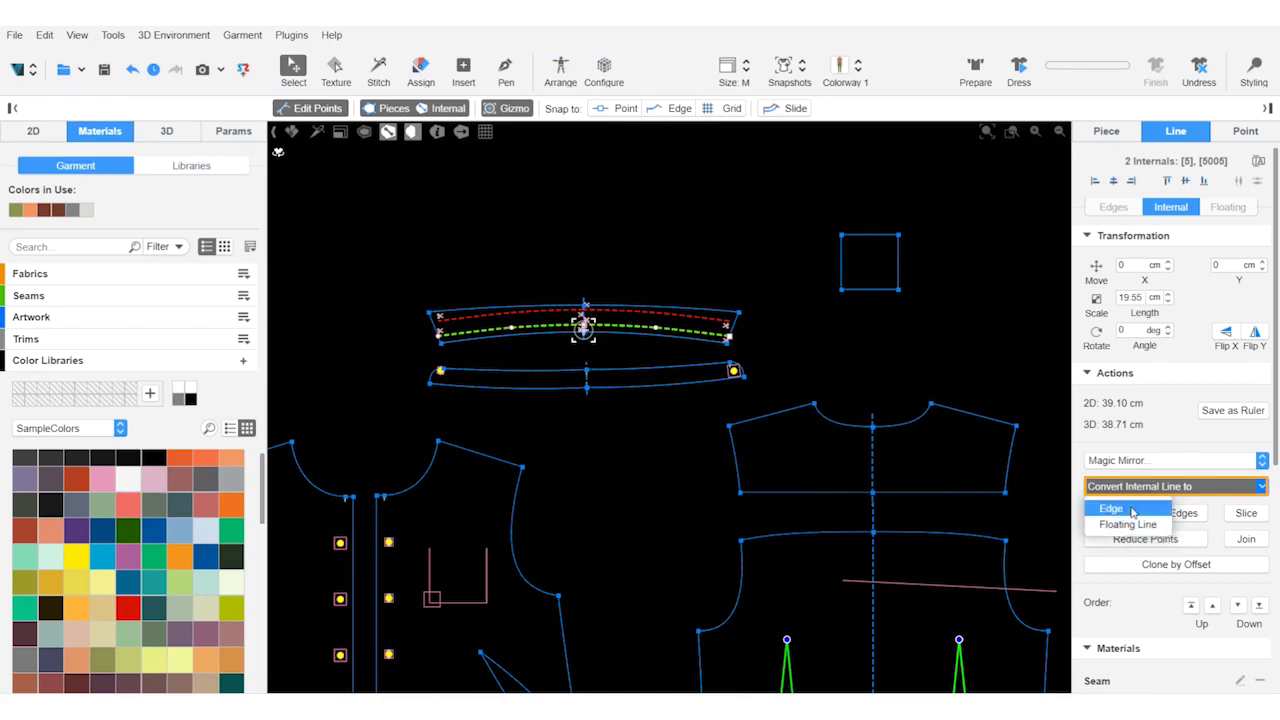
click(1130, 509)
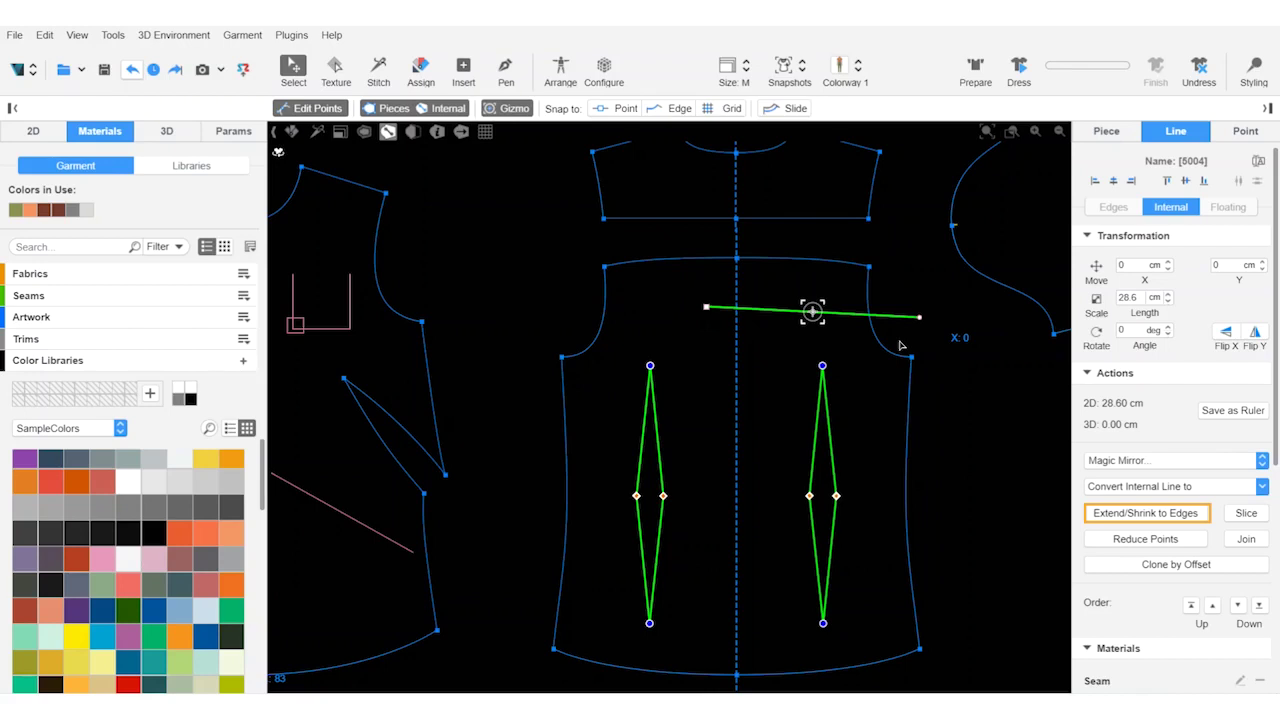
Step: Extend the slanted line on the shirt back and the symmetric diagonal lines on the shirt fronts to their piece edges
click(1146, 512)
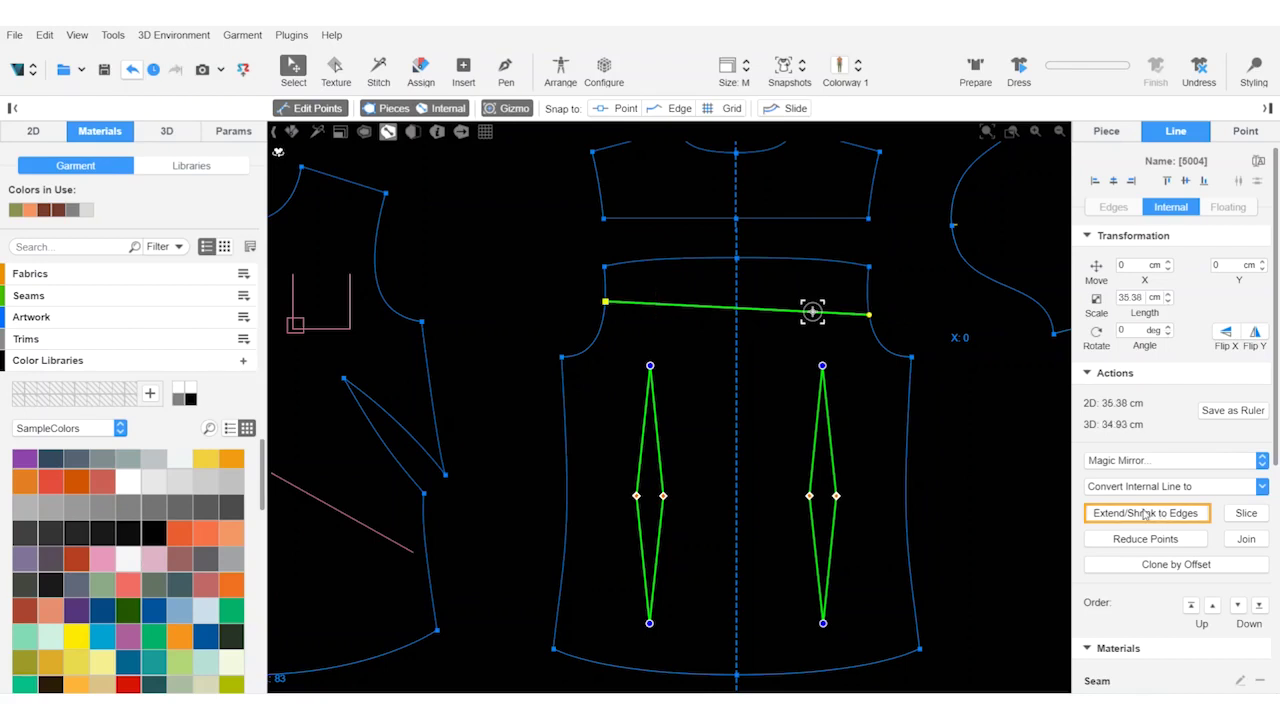
right_drag(474, 526, 694, 508)
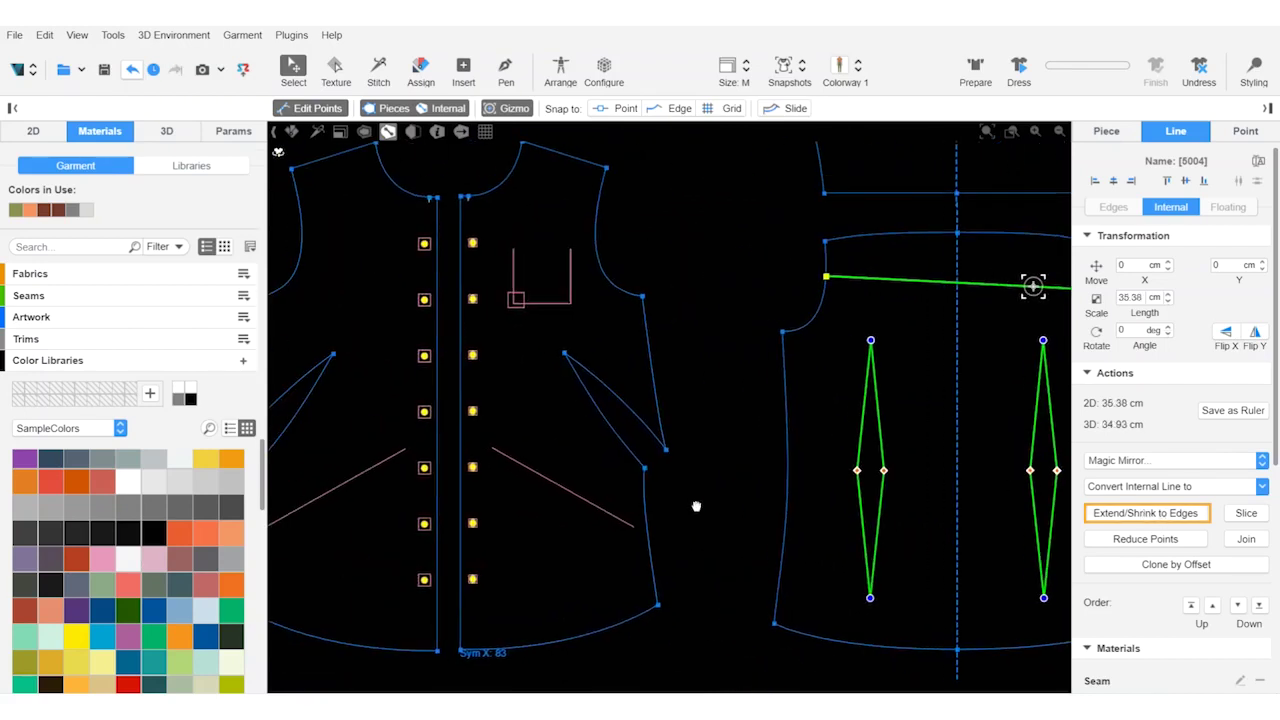
click(610, 514)
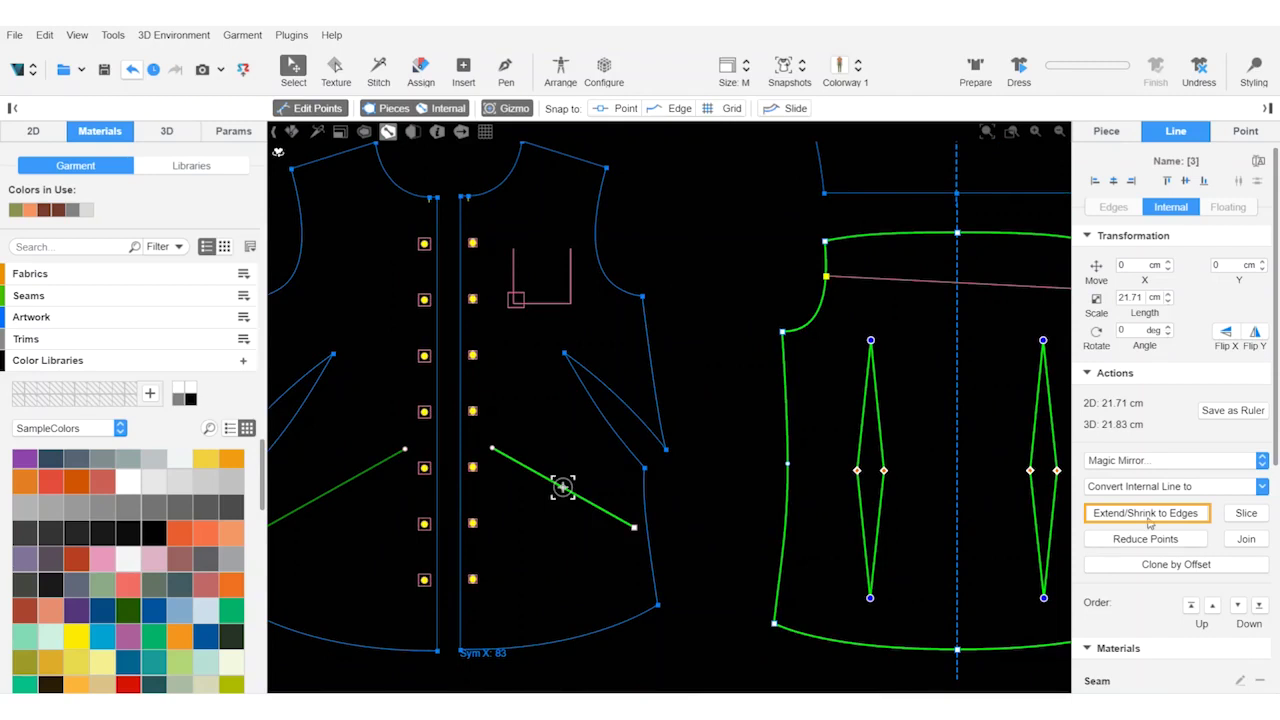
click(1148, 515)
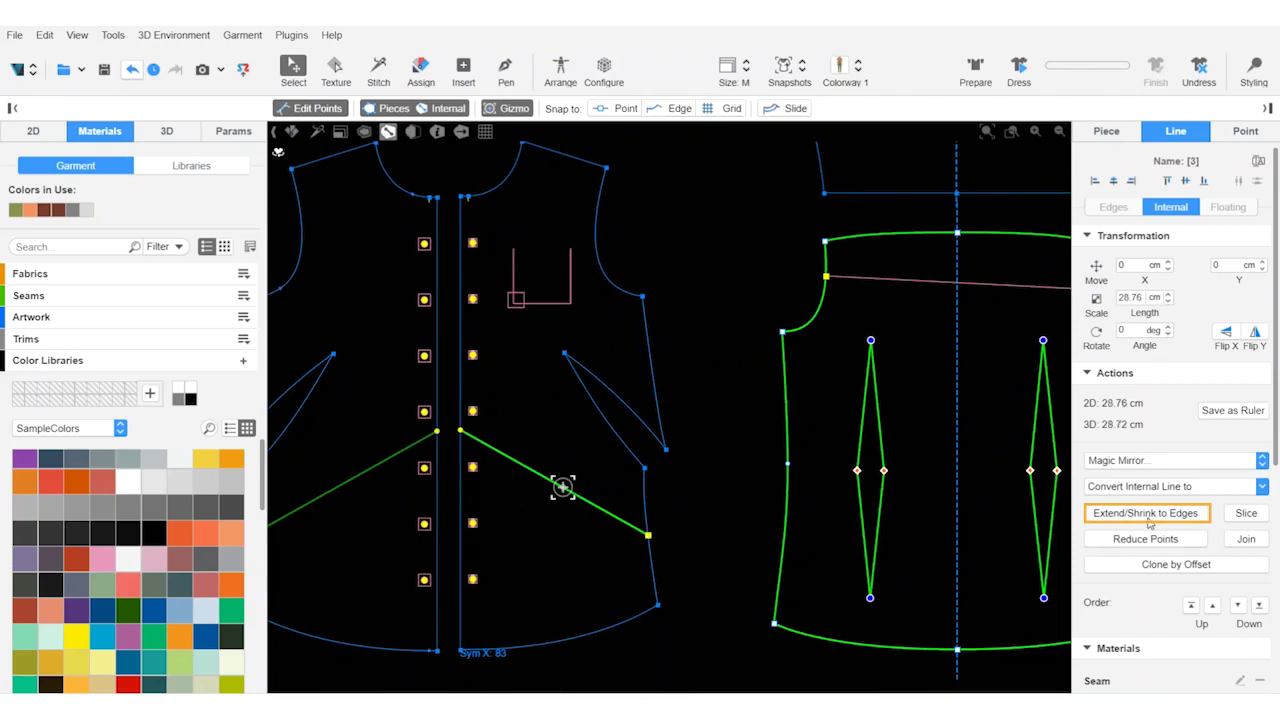
drag(563, 484, 563, 484)
click(686, 474)
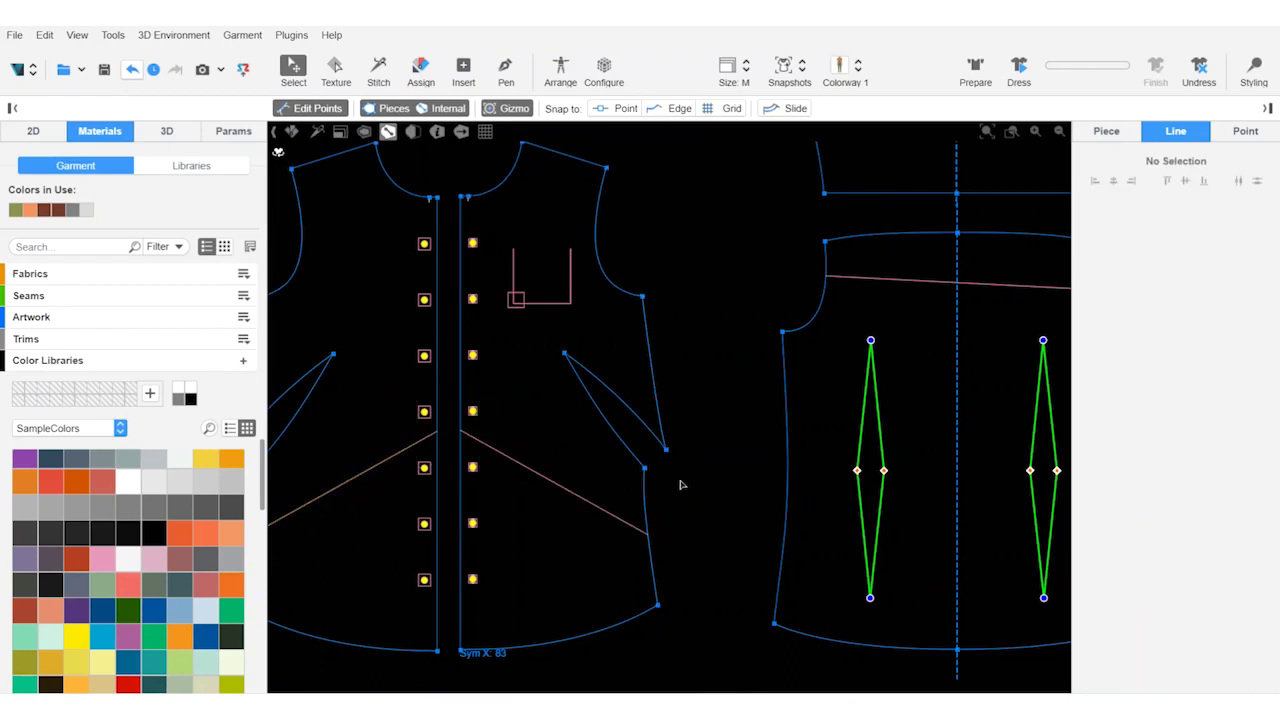
Step: Slice the shirt fronts along their diagonal lines and move both cut-off hem pieces down, apart from the upper fronts
scroll(600, 460, down, 3)
click(531, 434)
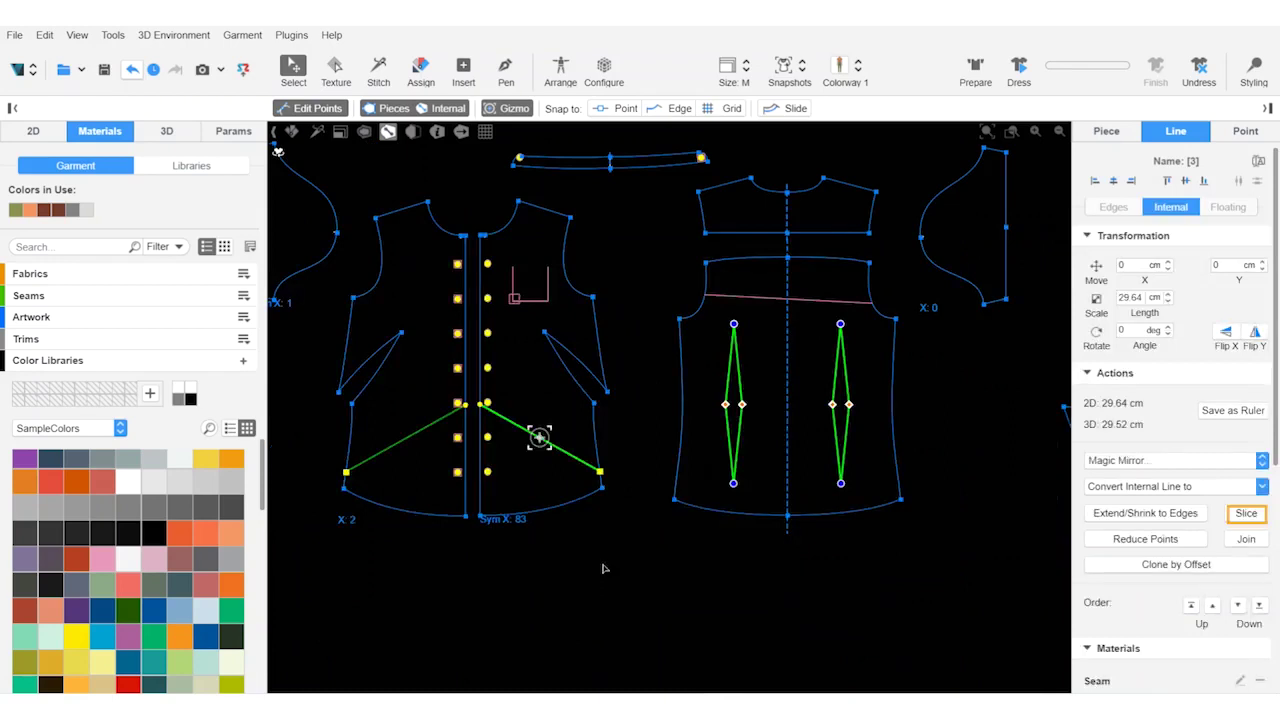
click(1245, 515)
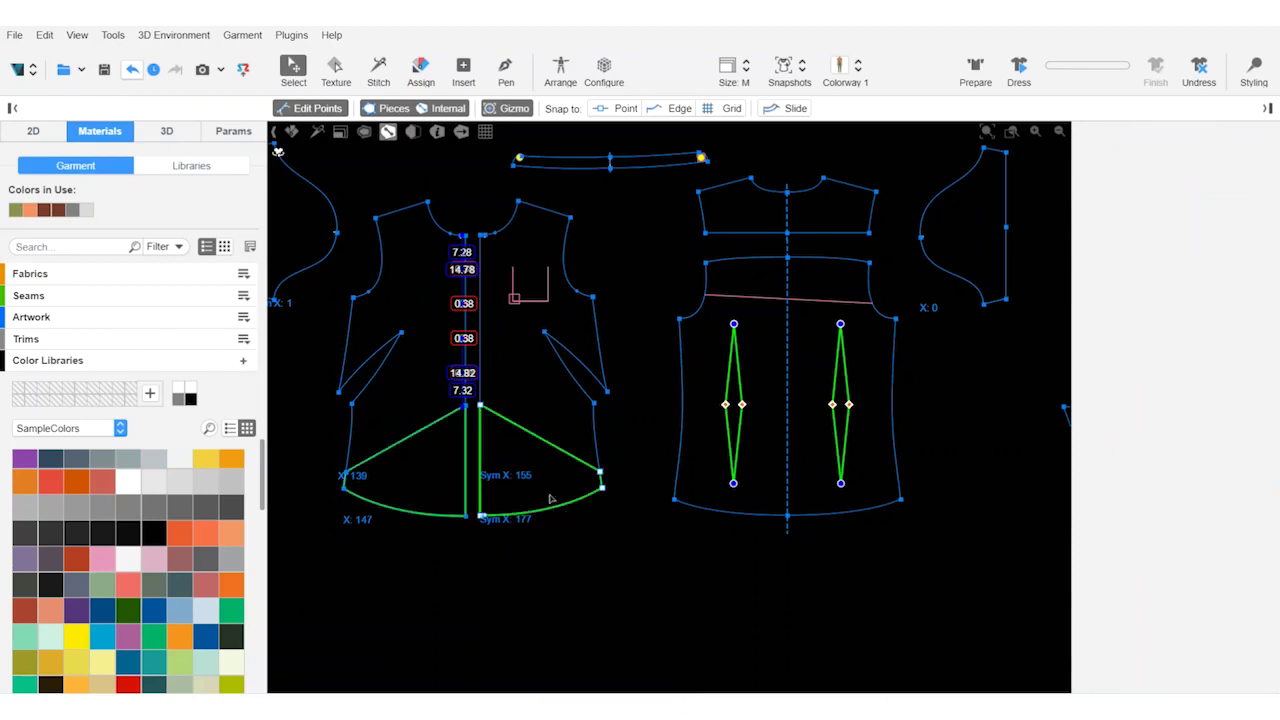
drag(557, 472, 564, 512)
drag(438, 467, 437, 503)
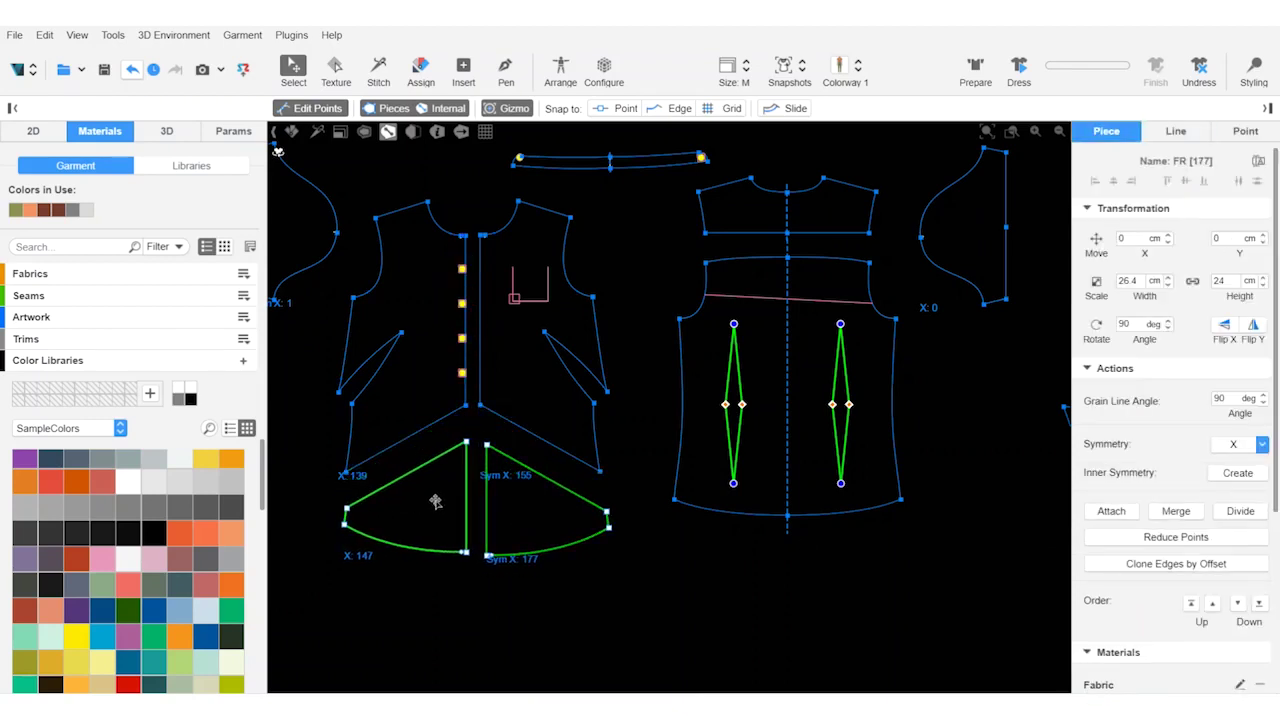
click(756, 594)
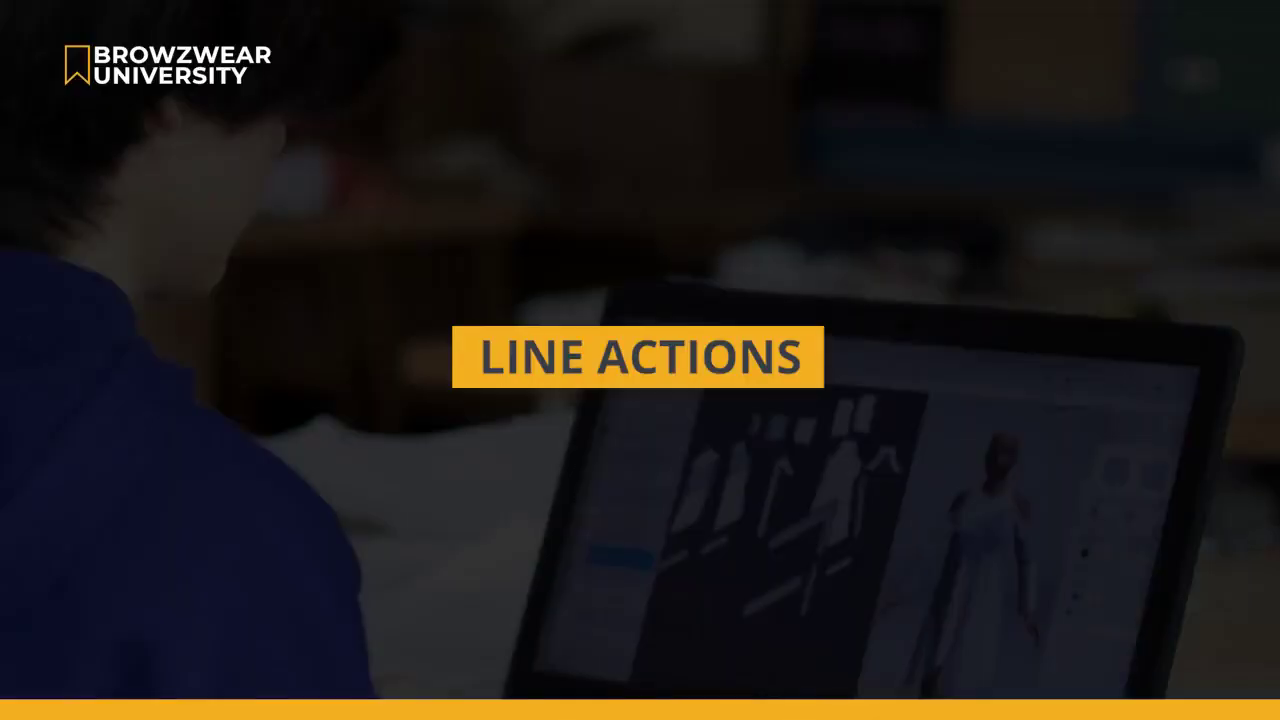